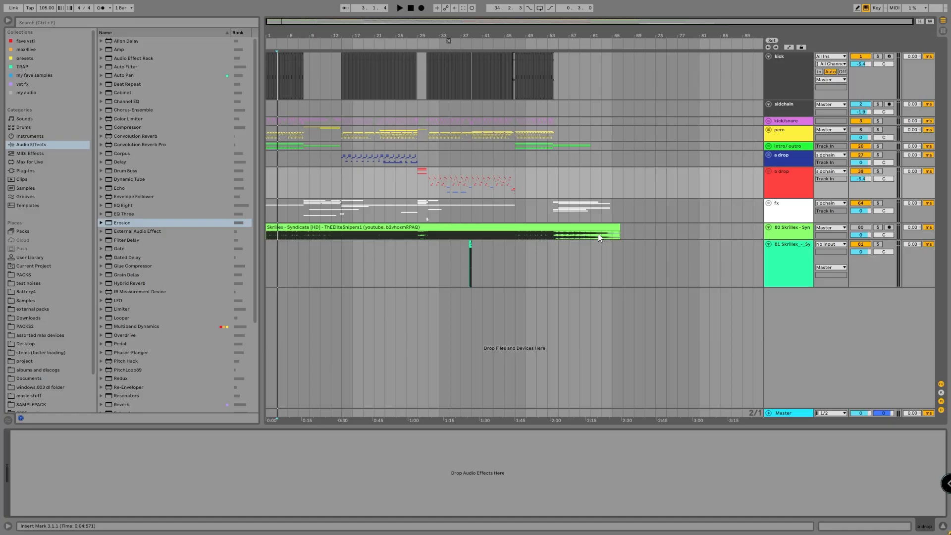
Examine the song's intro by selecting bars 1 to 8 of the Skrillex reference track.
left_click_drag(284, 36, 326, 99)
left_click(787, 146)
left_click(783, 156)
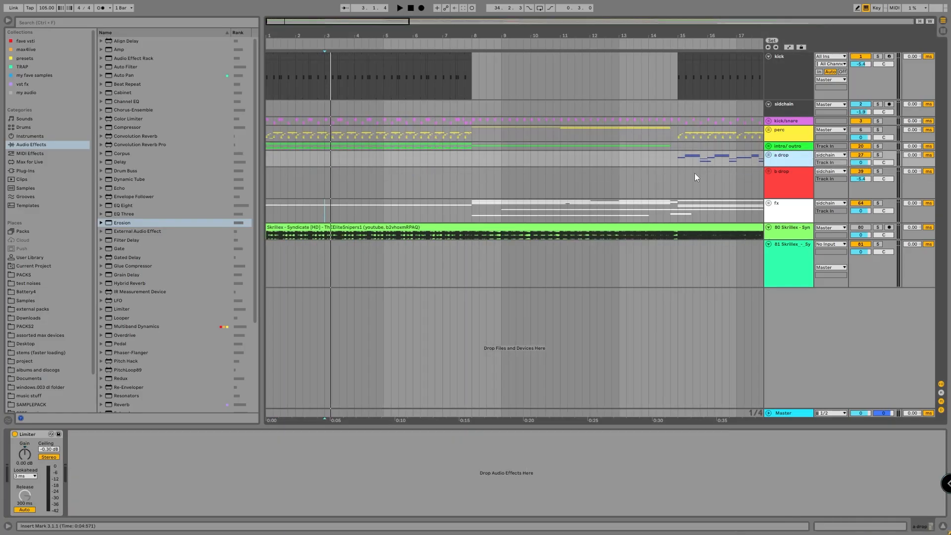
left_click_drag(477, 237, 269, 234)
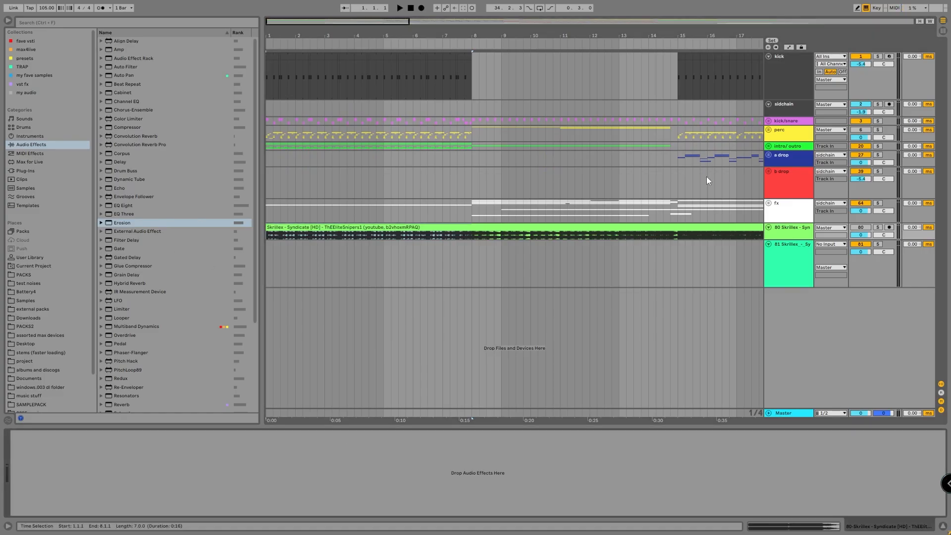
Search the library for "danger syndi", add the Syndicate Soundtrack sample as a new audio track and play it.
left_click(43, 22)
type("danger syndi")
left_click_drag(149, 41, 341, 297)
double_click(380, 300)
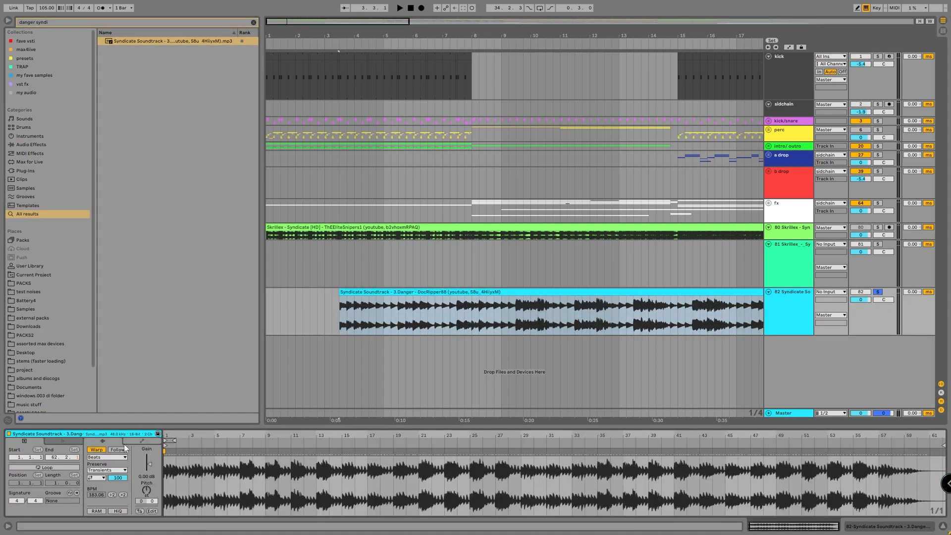
key("space")
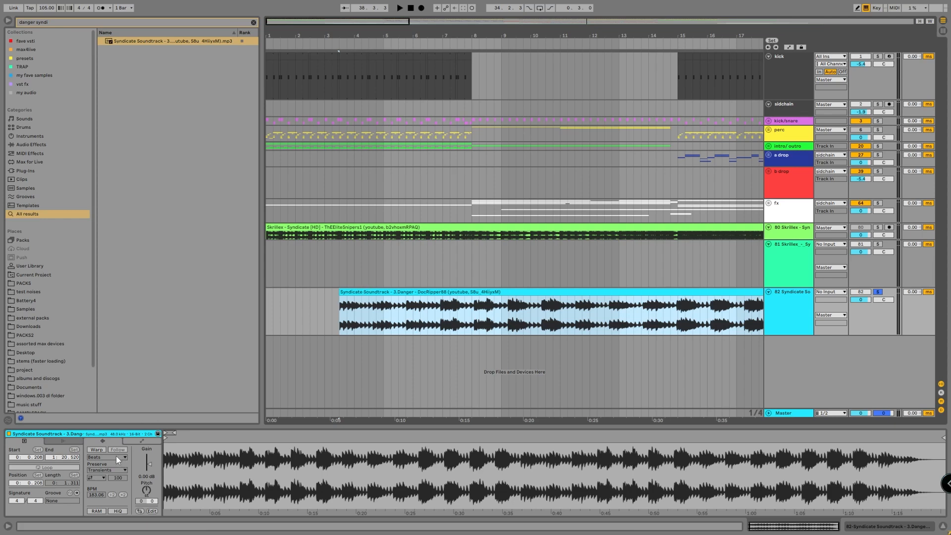
Turn on warping for the Syndicate Soundtrack clip in Complex mode and play it from bar 1.
left_click(96, 449)
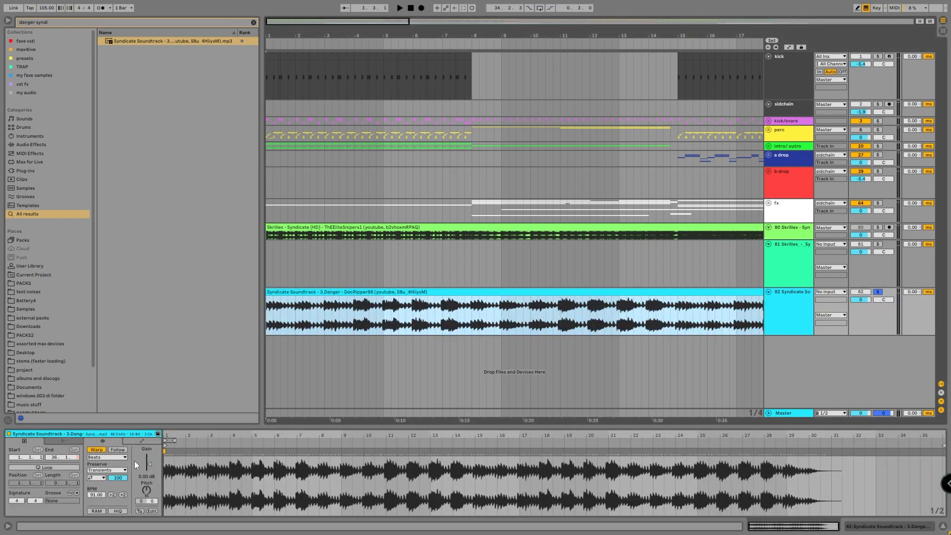
left_click(107, 457)
left_click(106, 491)
key("space")
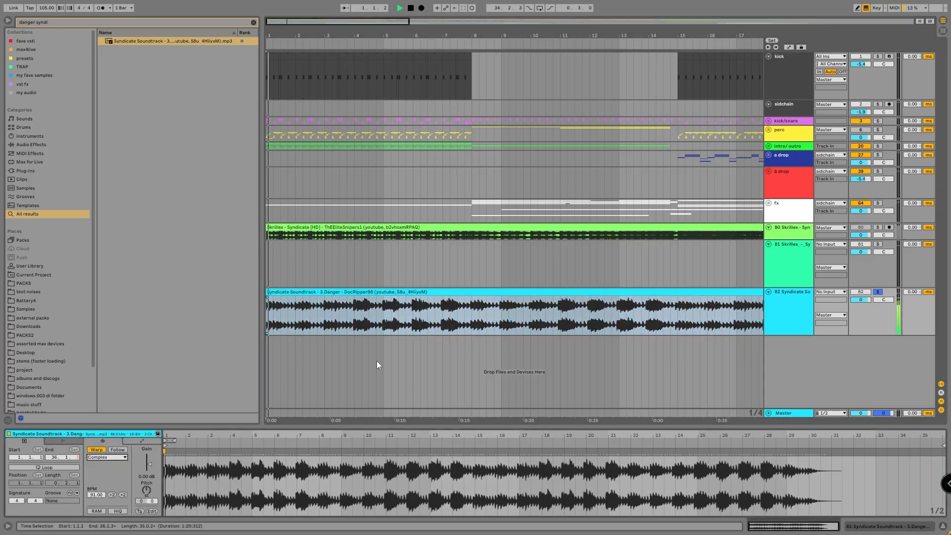
left_click(530, 292)
key("space")
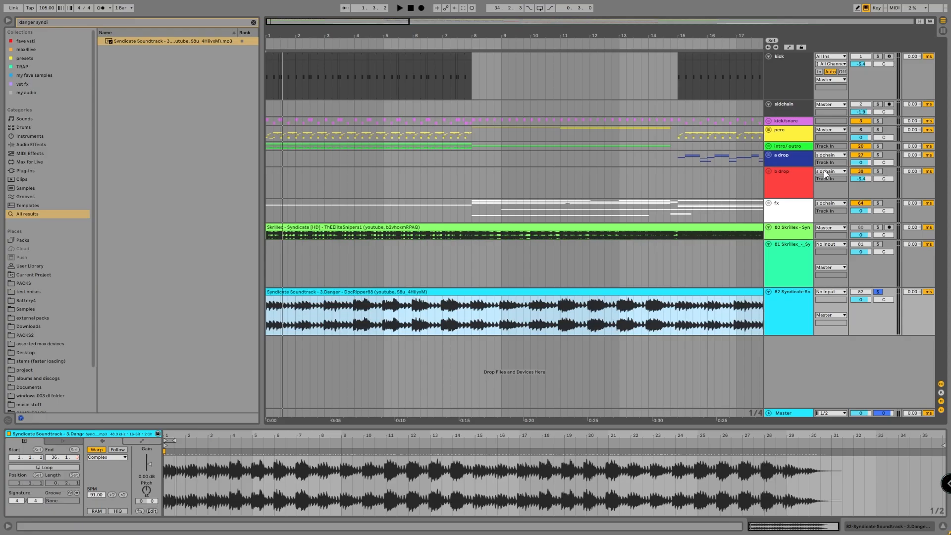
Unfold the intro/outro group and inspect the chopped Syndicate clips on its two sample tracks.
left_click(789, 176)
left_click(785, 157)
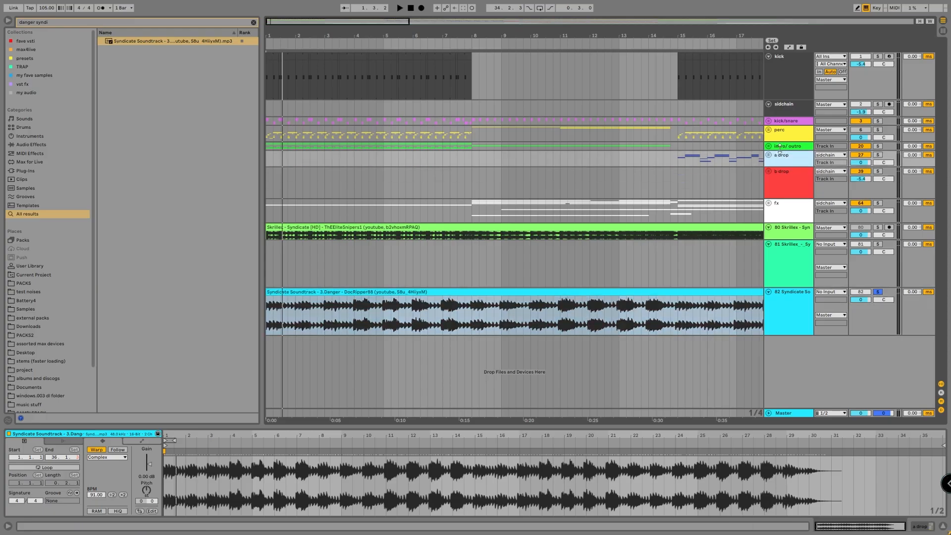
left_click(784, 146)
left_click(768, 146)
left_click(275, 163)
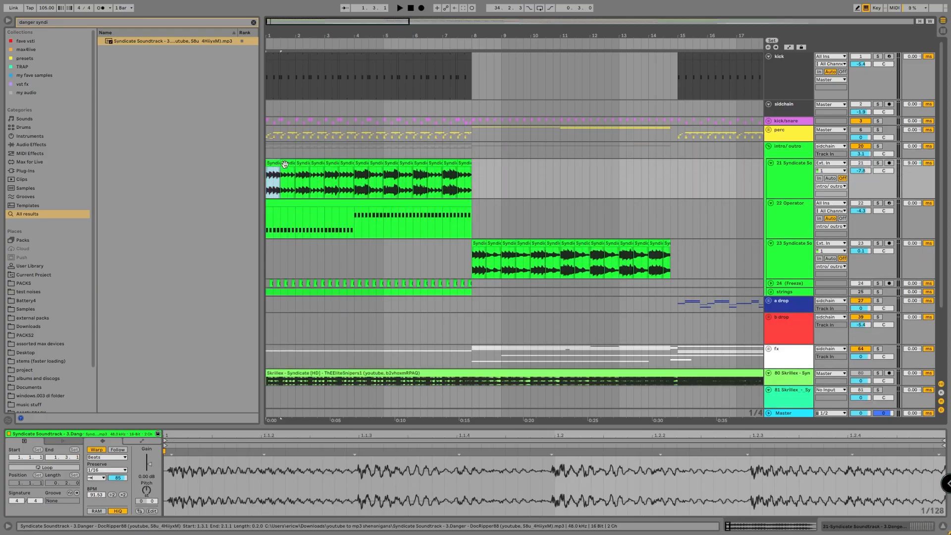
left_click(317, 164)
left_click(493, 243)
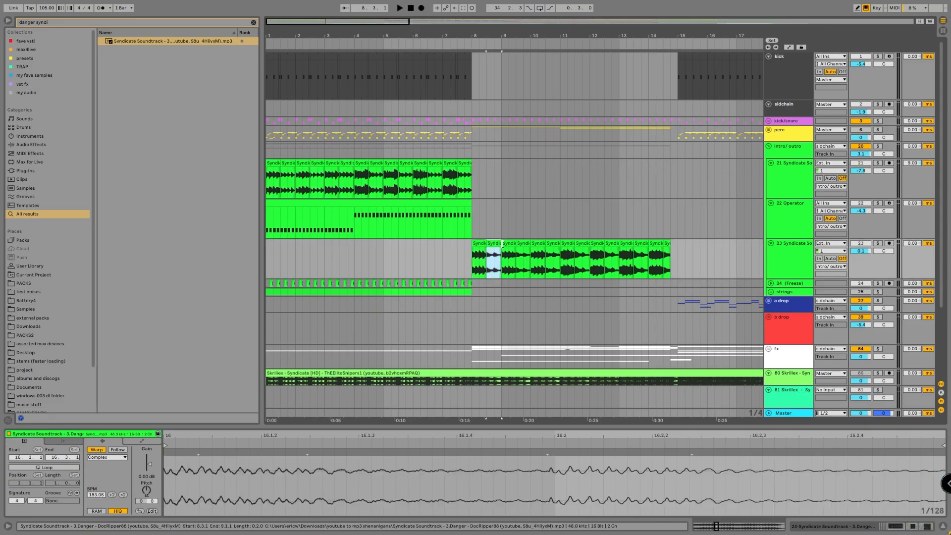
left_click(522, 243)
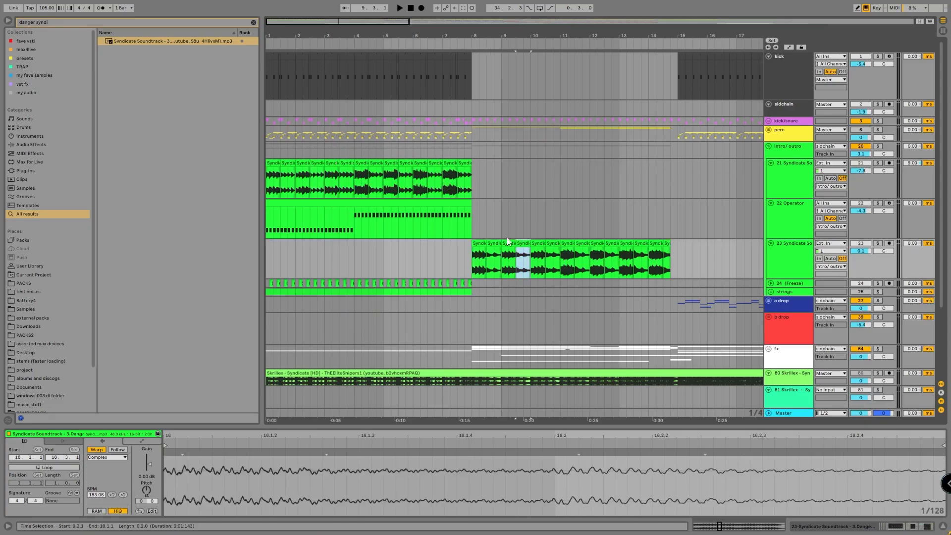
left_click(506, 237)
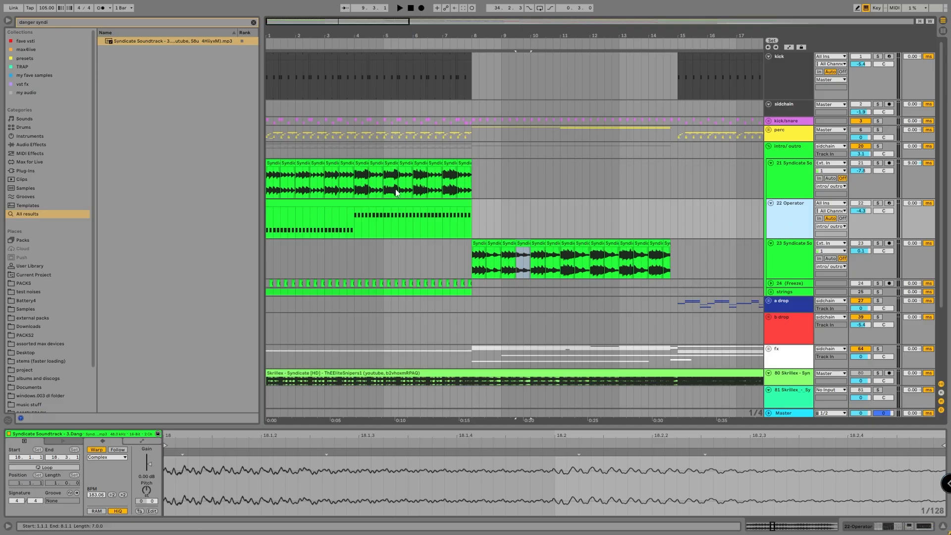
Unfold the kick/snare group and view its intro pattern up close.
left_click_drag(271, 21, 271, 23)
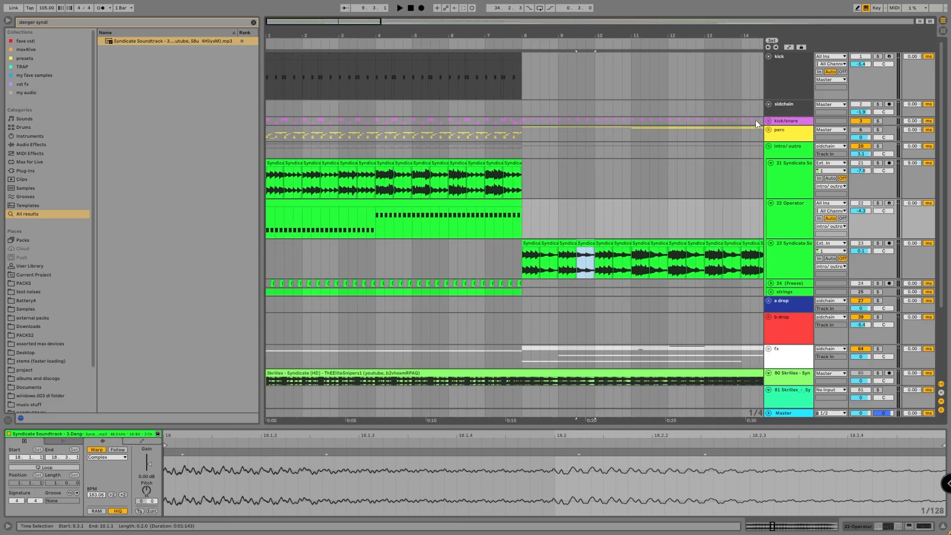
left_click(773, 122)
left_click(770, 121)
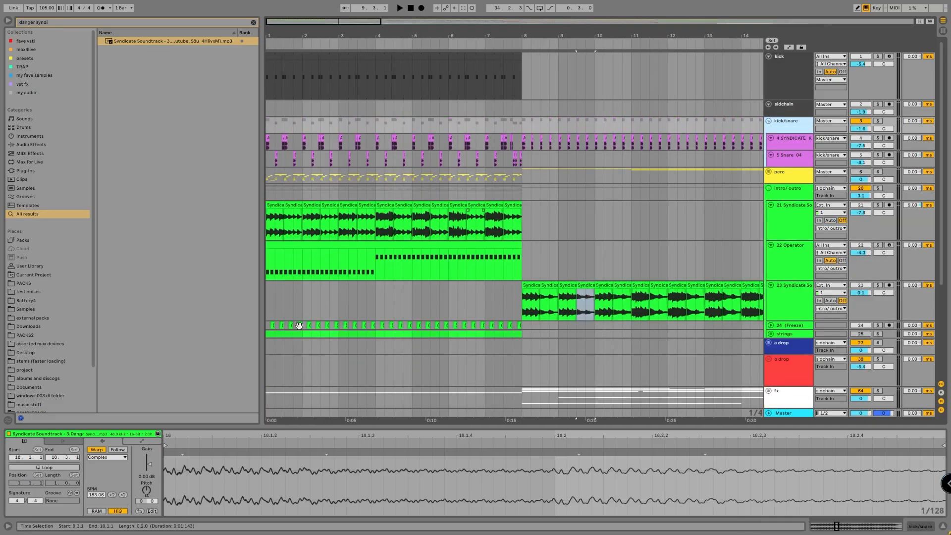
left_click_drag(296, 21, 296, 26)
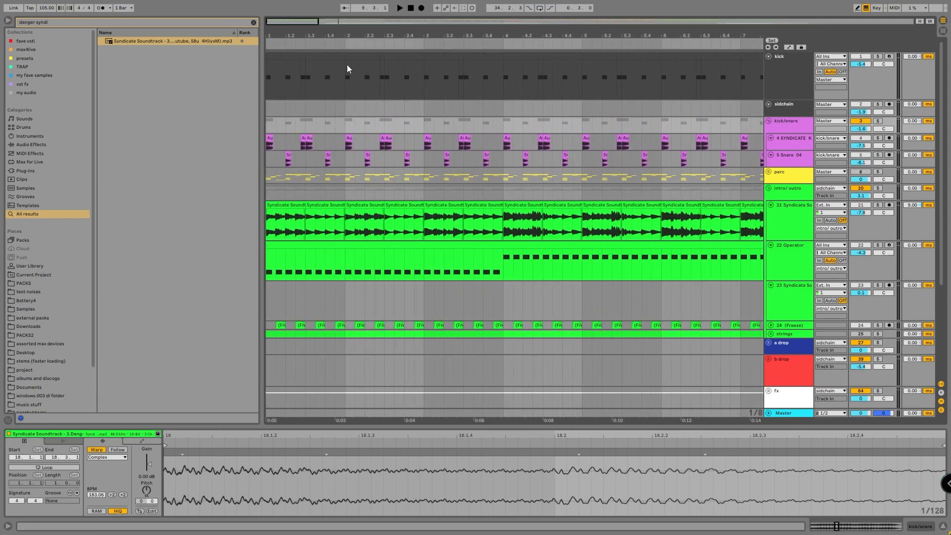
Unfold the perc group, examine its hats and snare layers across the intro, and fold the group again.
left_click(779, 178)
left_click(769, 172)
scroll(792, 169, "down", 3)
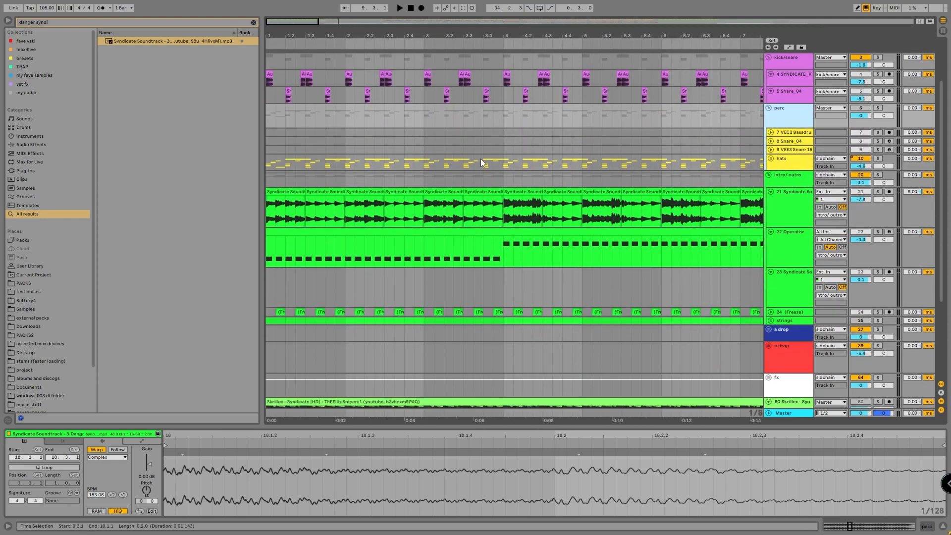
left_click(793, 160)
scroll(317, 130, "down", 2)
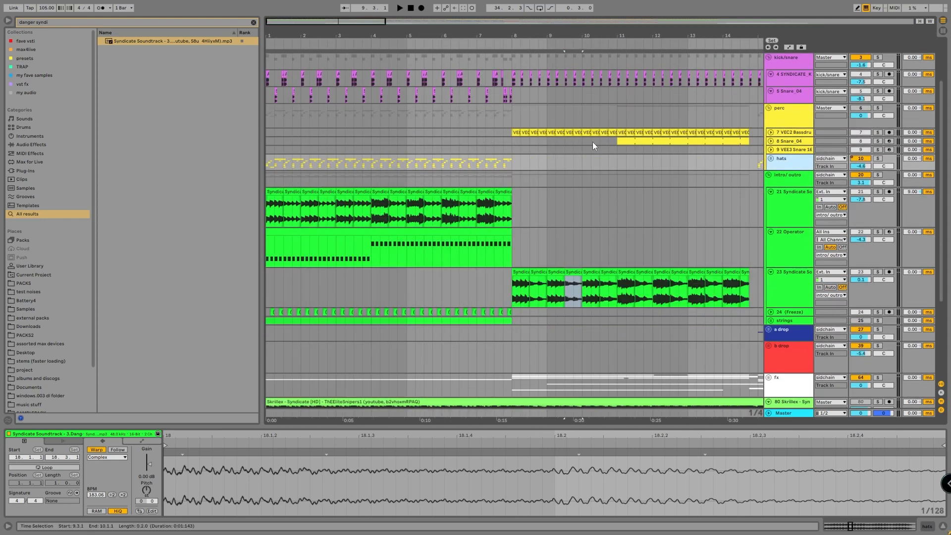
left_click(777, 158)
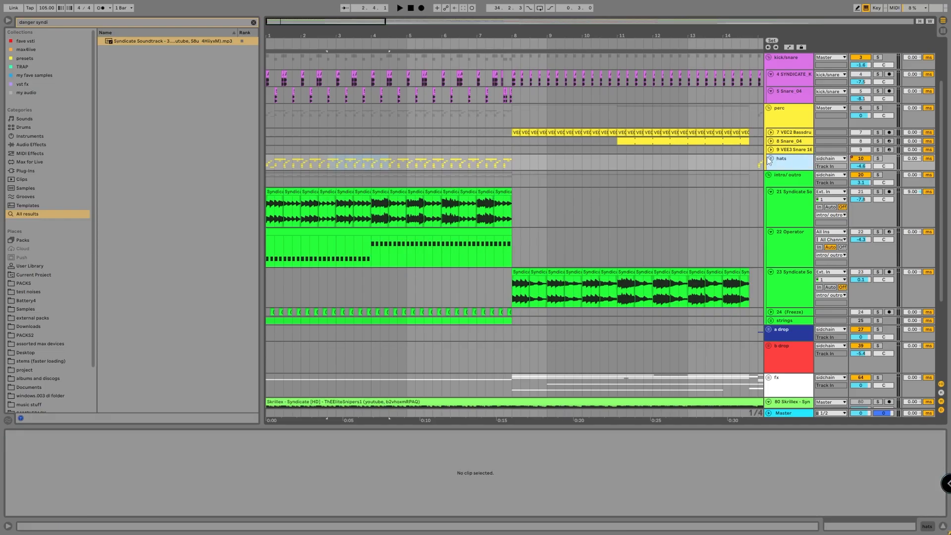
left_click(768, 158)
left_click(769, 108)
scroll(515, 179, "down", 1)
scroll(515, 179, "up", 2)
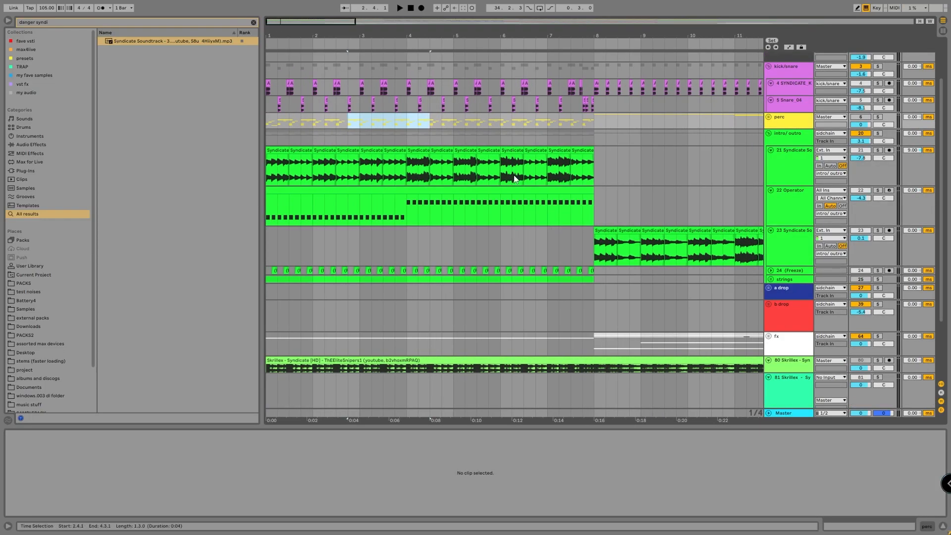
Solo the Operator track in the intro group and play its bass line.
left_click(504, 190)
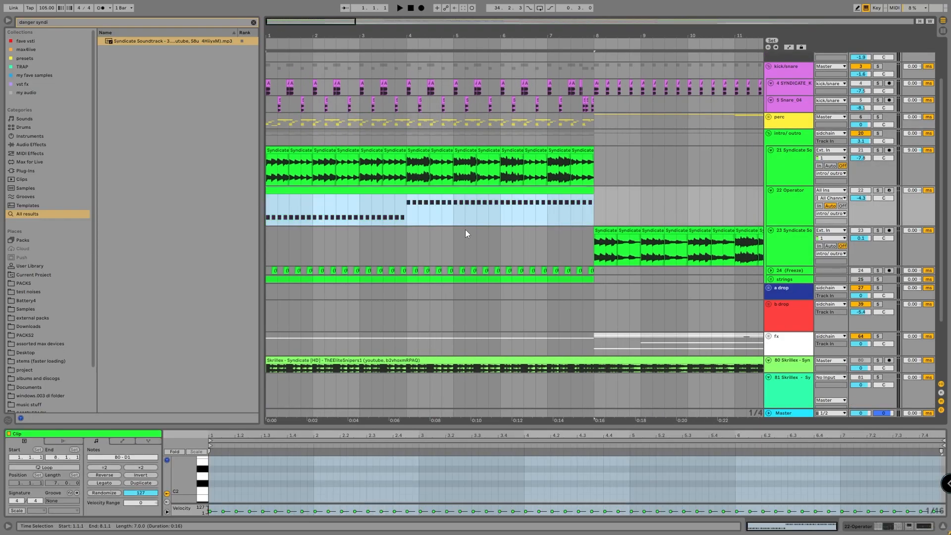
left_click(877, 191)
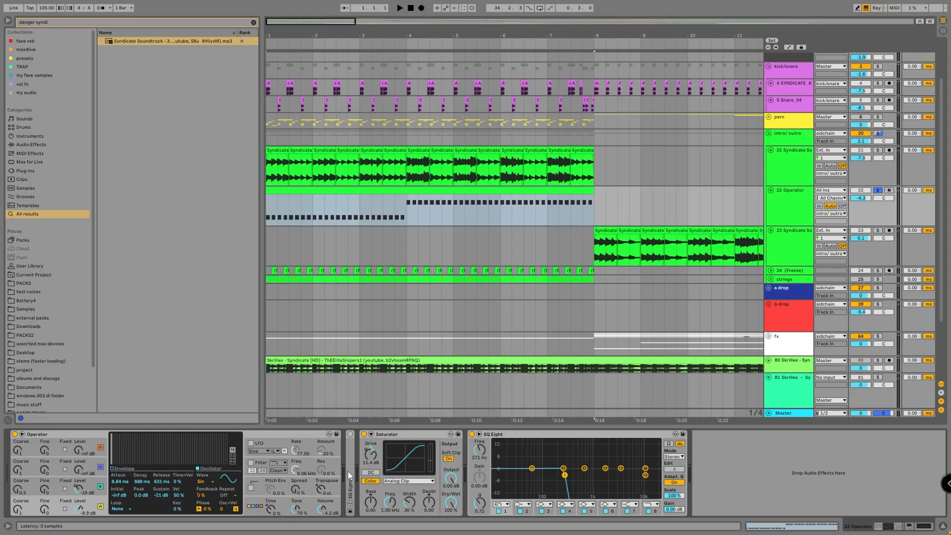
key("space")
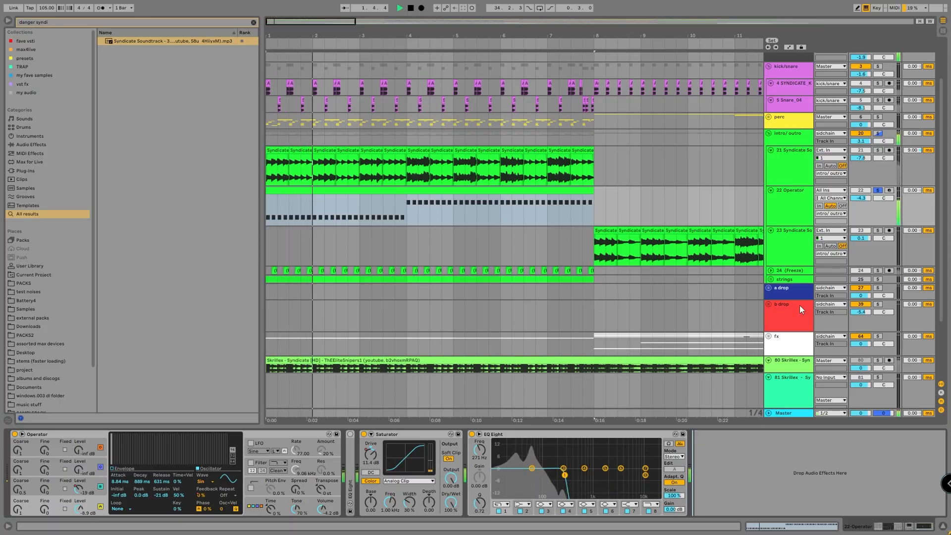
key("space")
Unfold the Freeze track and play its chopped clips soloed from the start.
left_click(770, 270)
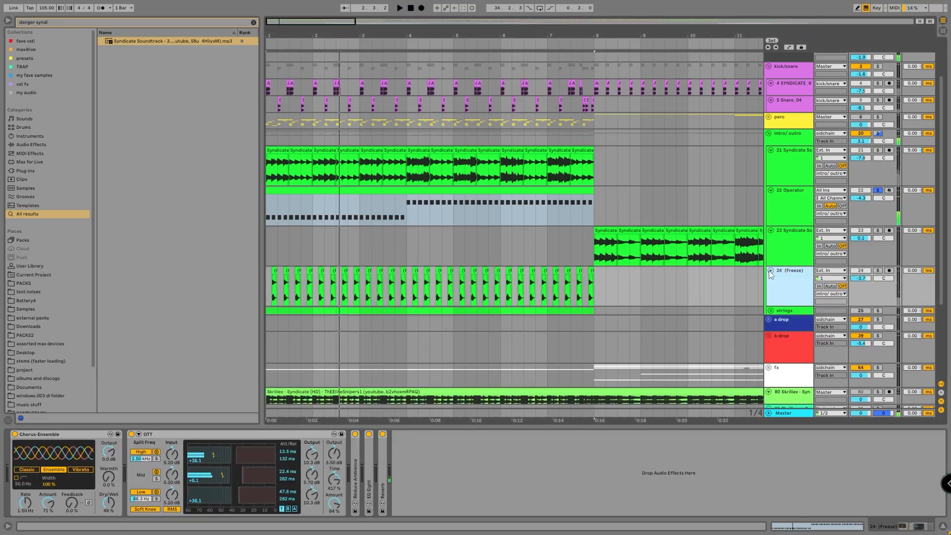
left_click(274, 280)
key("space")
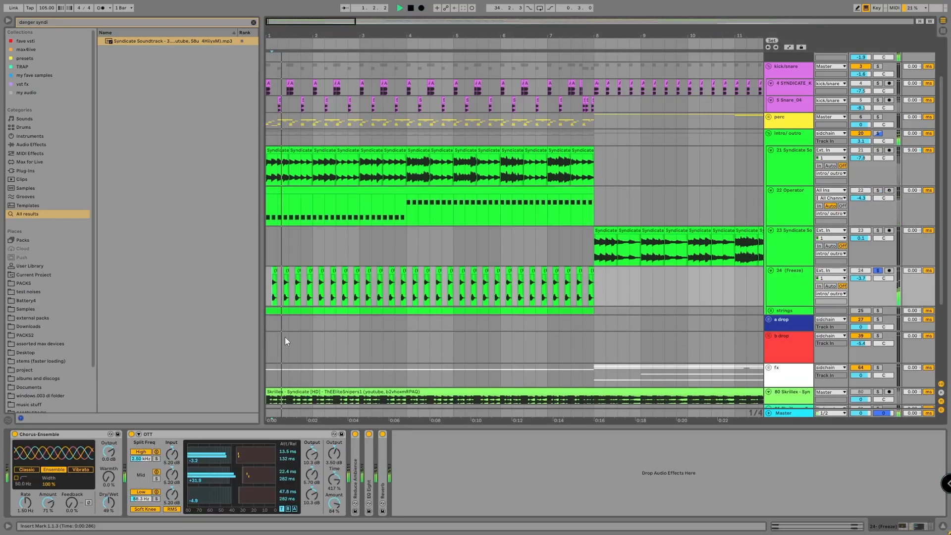
key("space")
Deactivate all the devices on the Freeze track and play the clips without effects.
left_click(464, 492)
key("ctrl+a")
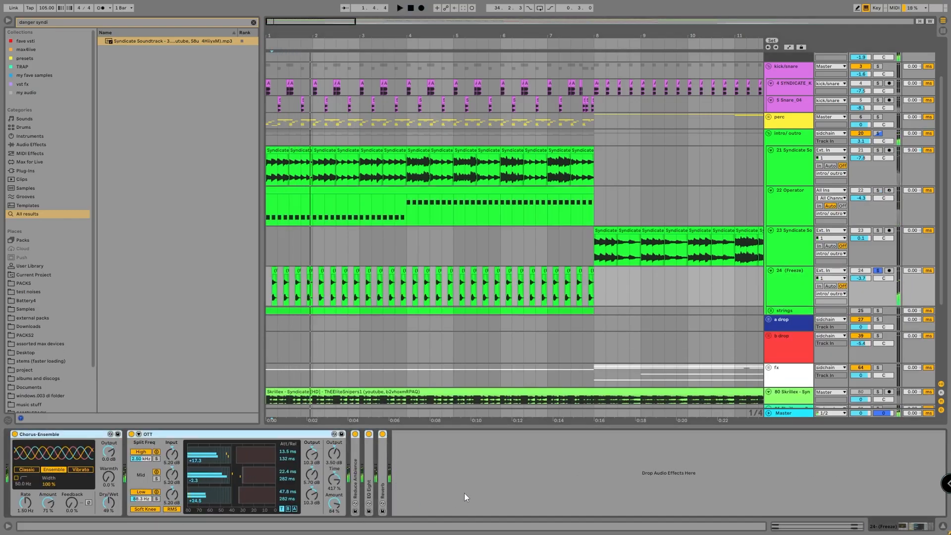
key("0")
key("space")
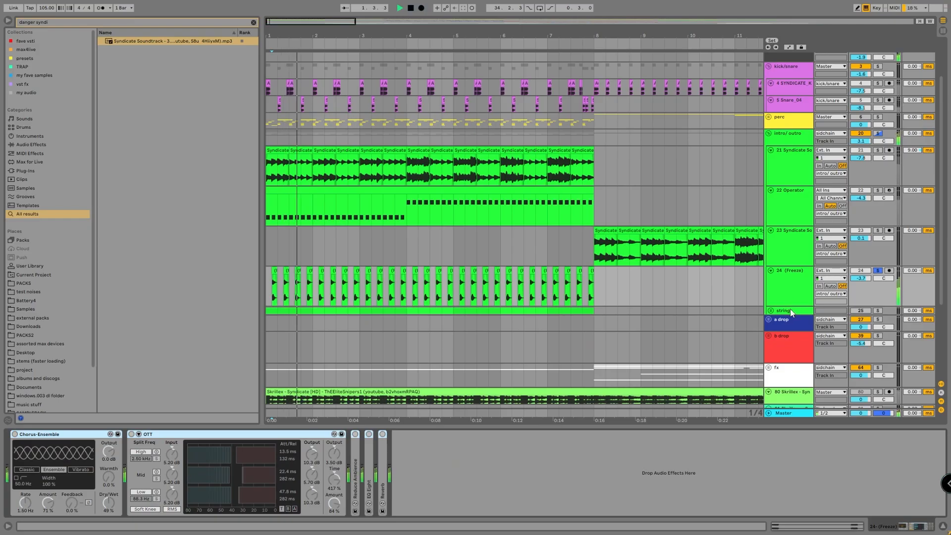
key("space")
Solo and unfold the strings group, select beats 1.2.2 to 1.3.2 on its Kontakt track and enlarge the track to show the notes.
left_click(845, 311)
left_click(879, 311)
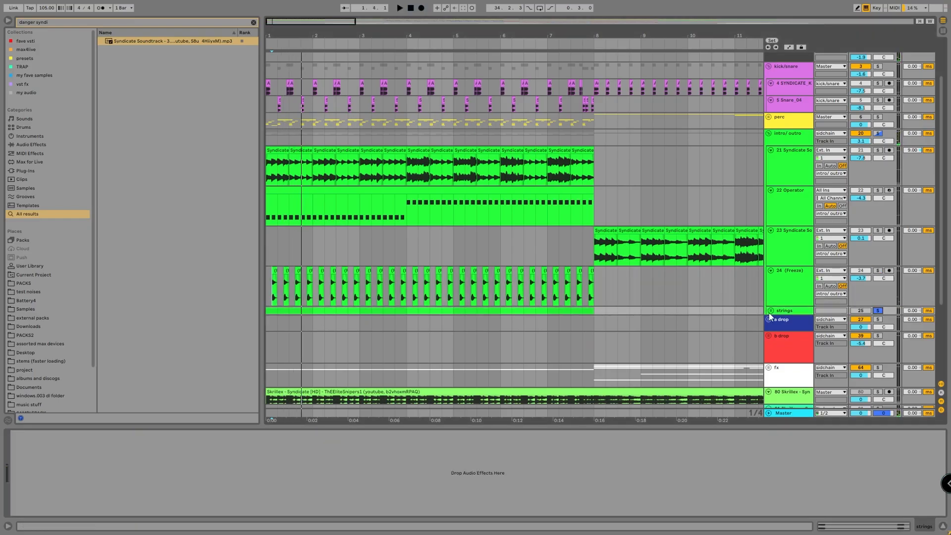
left_click(770, 311)
left_click(463, 328)
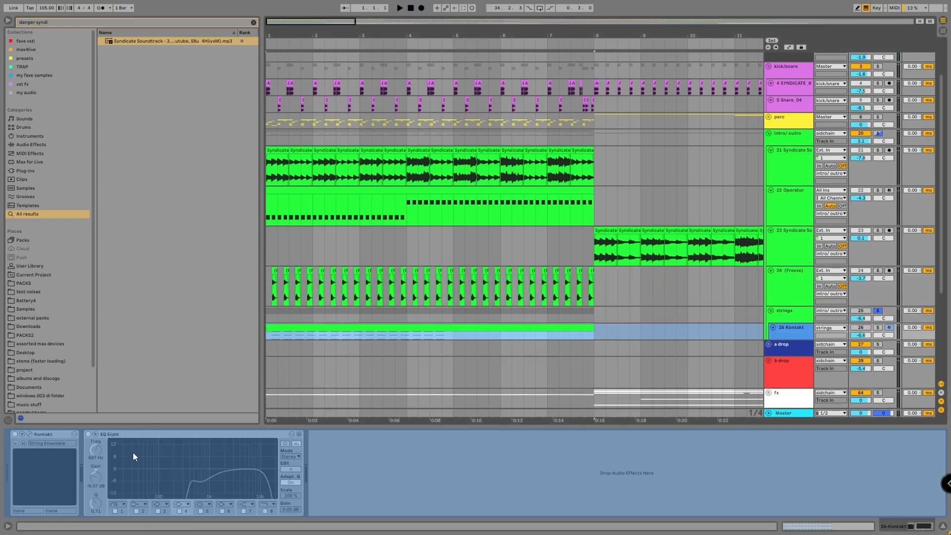
scroll(264, 349, "up", 5)
left_click_drag(275, 337, 335, 339)
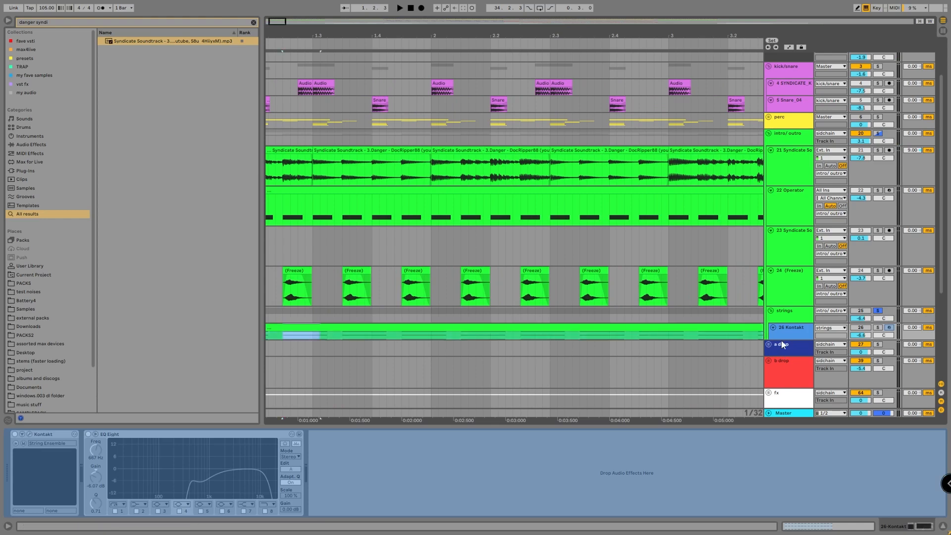
left_click_drag(780, 340, 781, 402)
Solo the Kontakt track, activate the strings group and play the original string chords.
key("space")
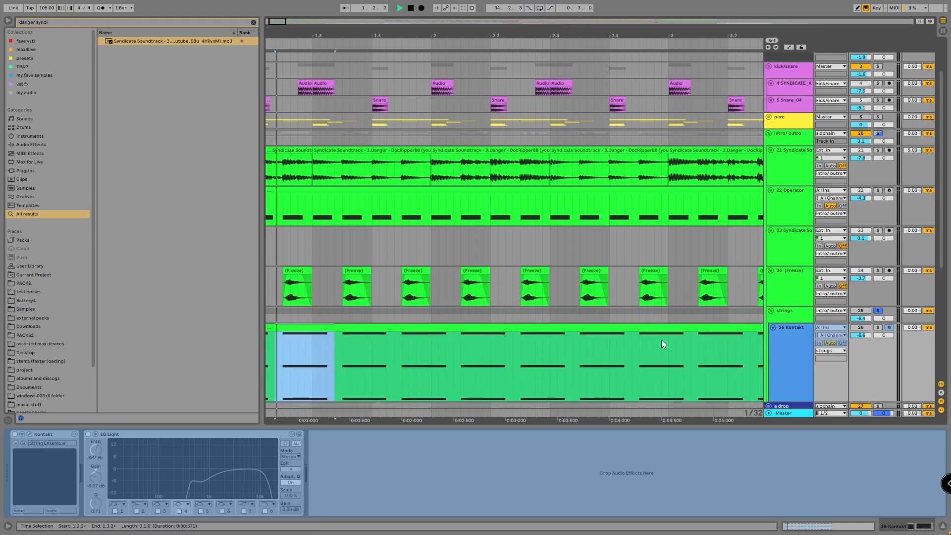
left_click(877, 327)
left_click(860, 311)
key("space")
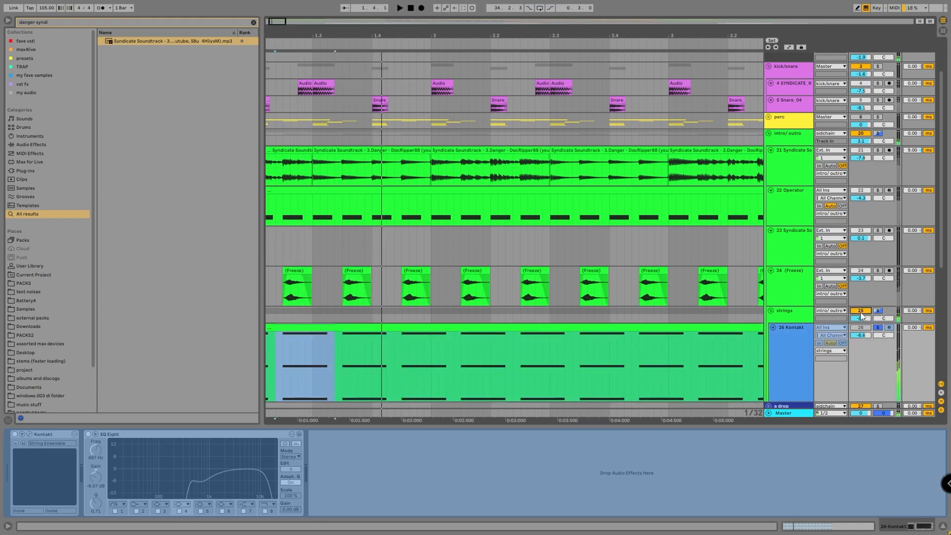
key("space")
key("space")
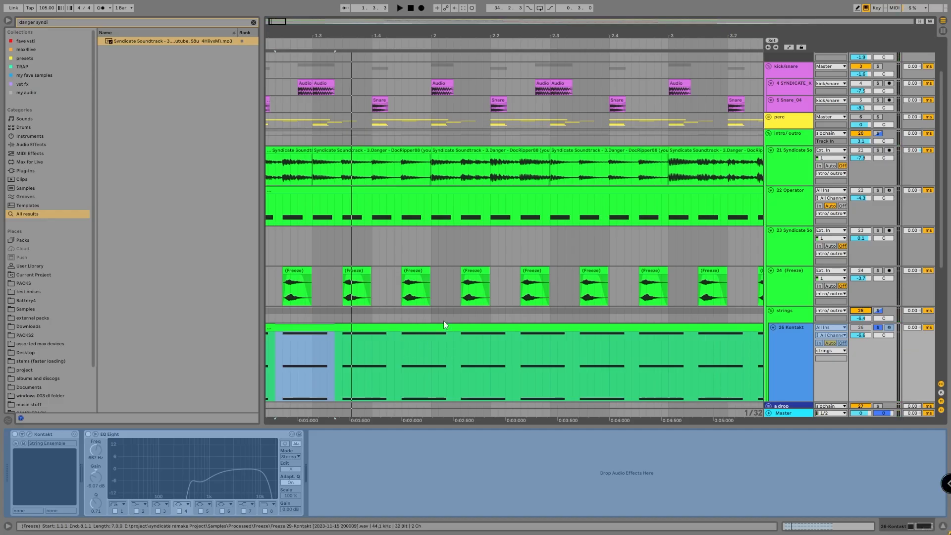
Fold and deactivate the strings group, and inspect the first Freeze clip's warp settings and the track's device chain.
left_click(298, 271)
left_click(782, 338)
left_click(784, 310)
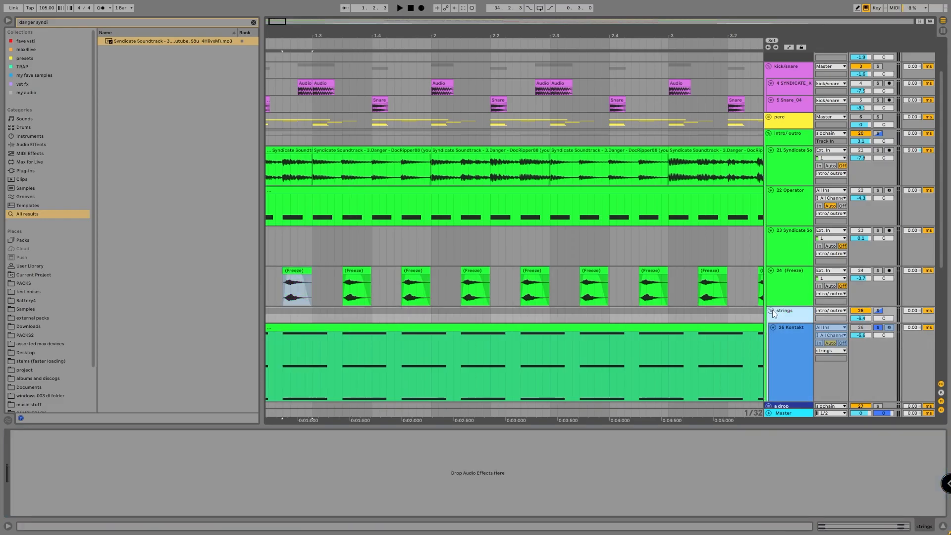
left_click(771, 311)
left_click(296, 277)
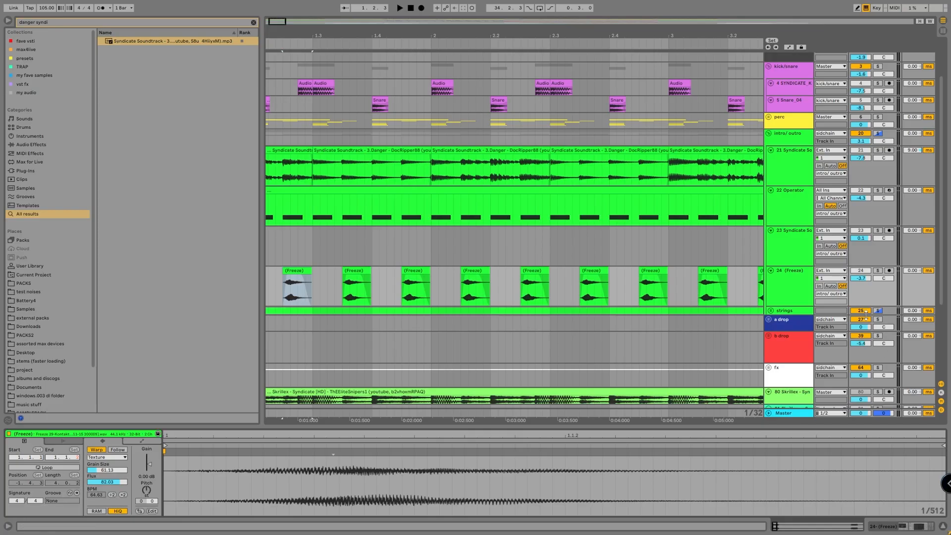
left_click(775, 342)
left_click(13, 439)
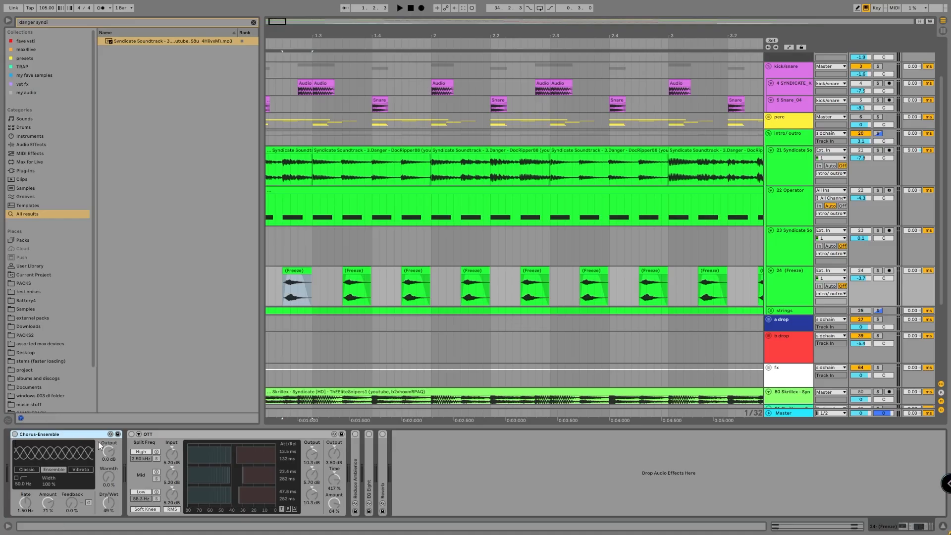
Reactivate the Chorus-Ensemble, OTT, Reduce Ambience and EQ Eight on the Freeze track, inspect the latter two's settings and fold them.
left_click(15, 433)
left_click(131, 434)
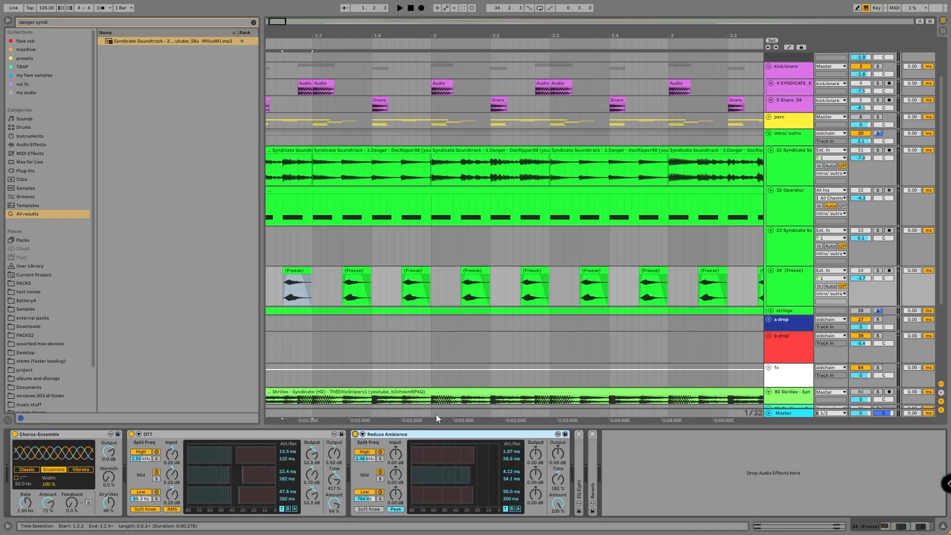
double_click(396, 435)
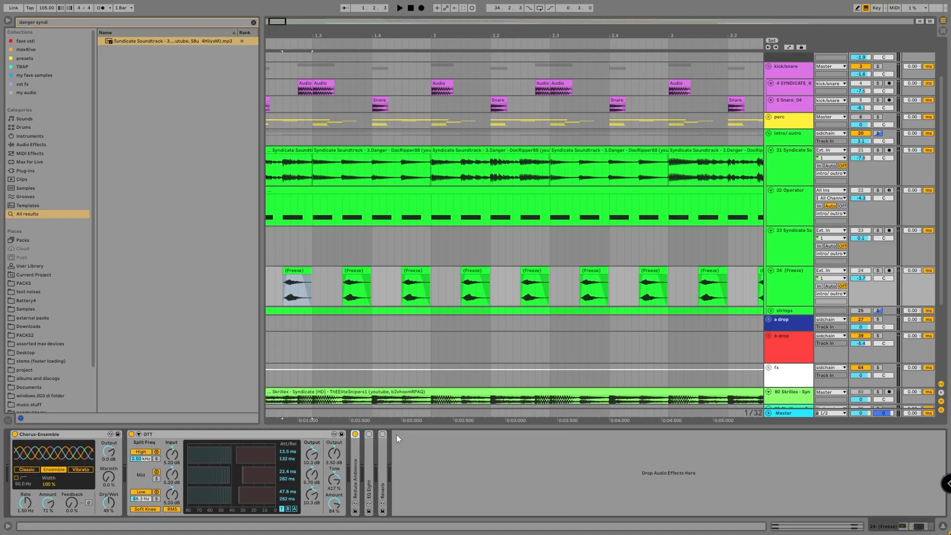
double_click(370, 440)
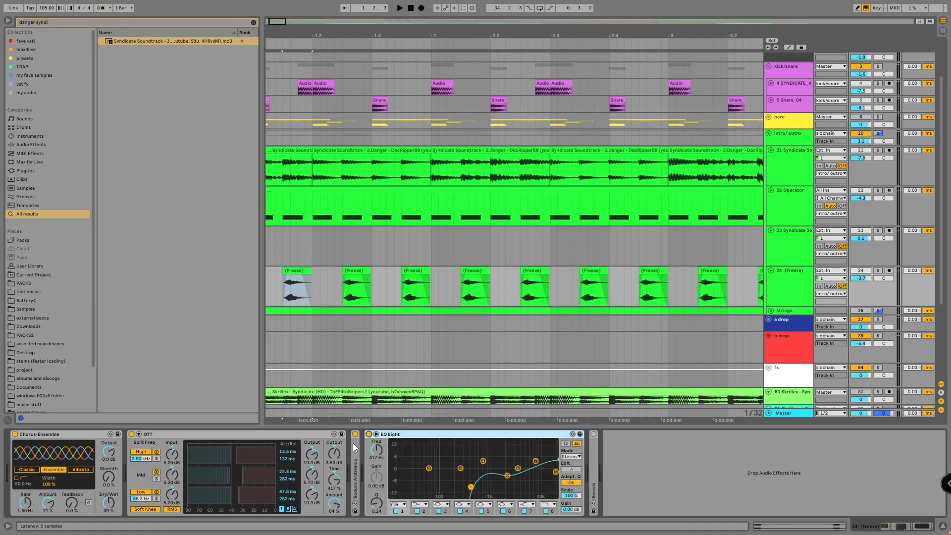
double_click(354, 448)
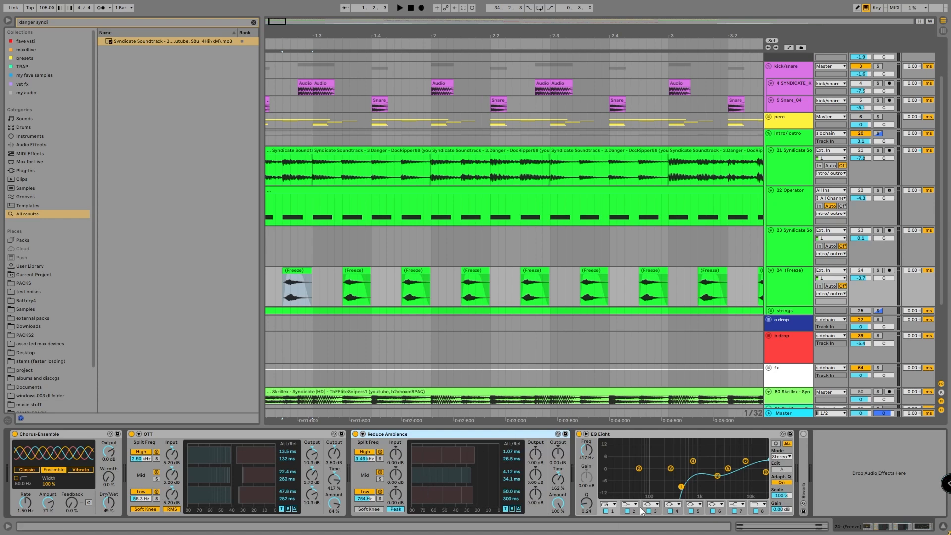
left_click(881, 491)
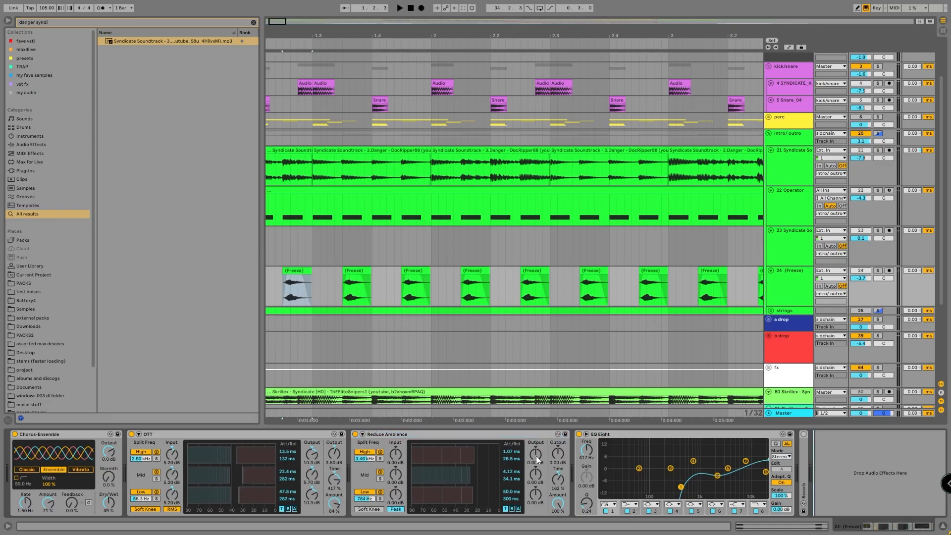
double_click(420, 435)
double_click(416, 435)
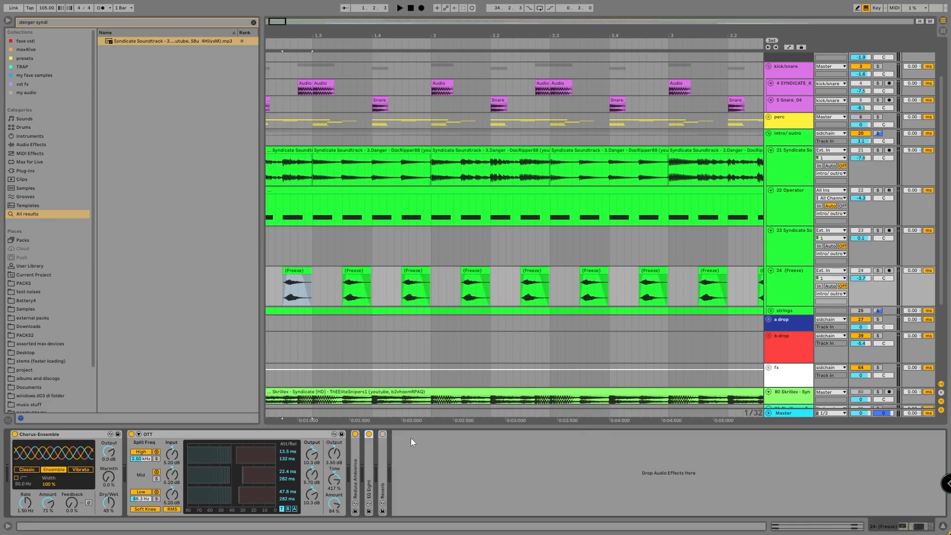
Reactivate and unfold the Freeze track's Reverb, and play the track soloed with its effects.
double_click(385, 446)
key("space")
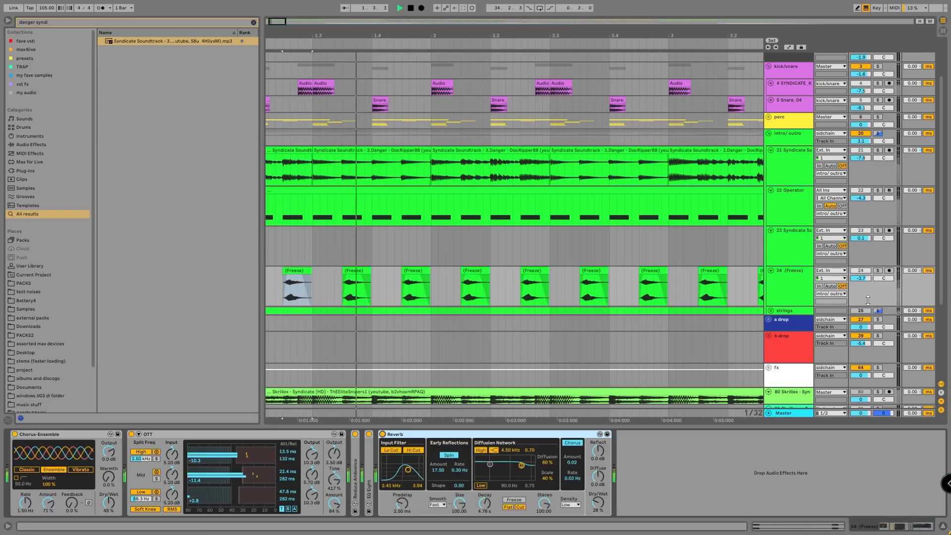
left_click(878, 271)
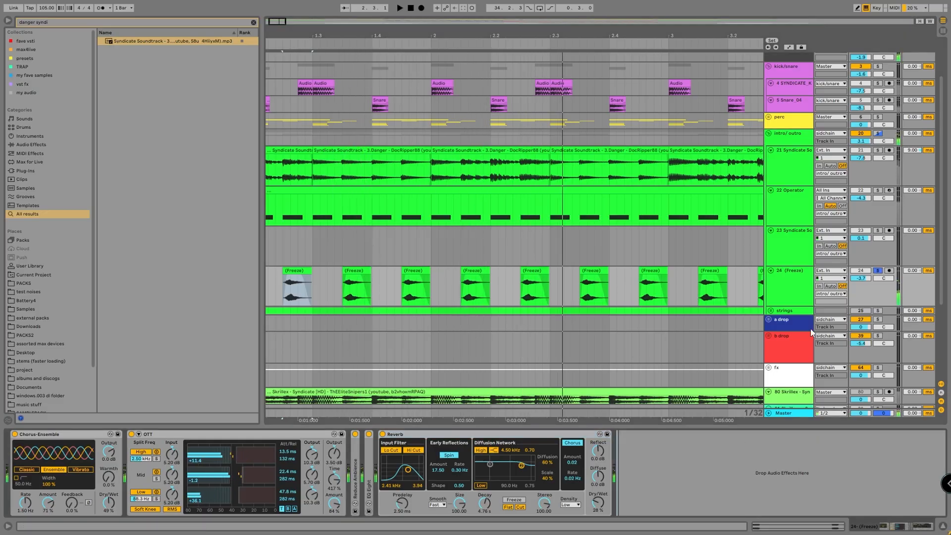
Audition track 21 Syndicate Soundtrack soloed, and play the original Skrillex reference track soloed from the start for comparison.
scroll(404, 214, "down", 3)
scroll(404, 214, "down", 4)
scroll(361, 214, "up", 3)
left_click(794, 164)
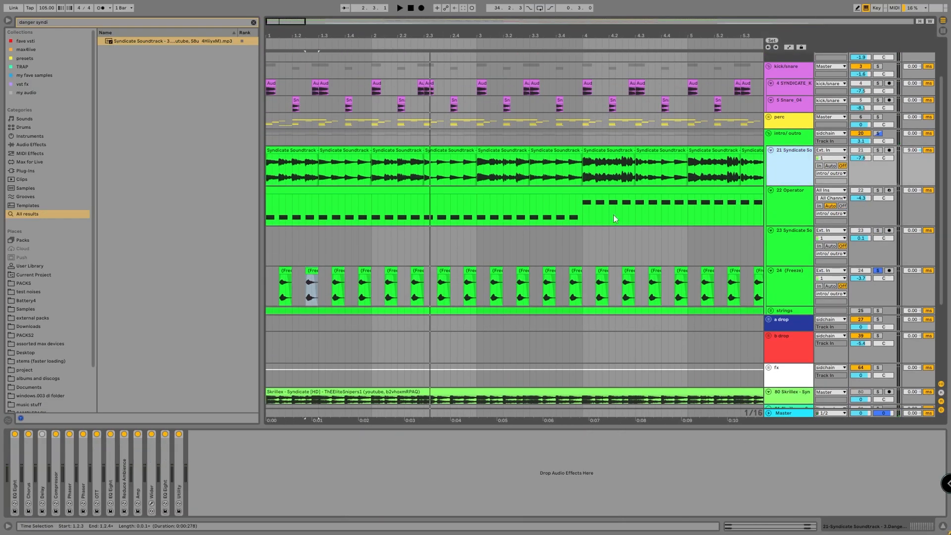
left_click(879, 151)
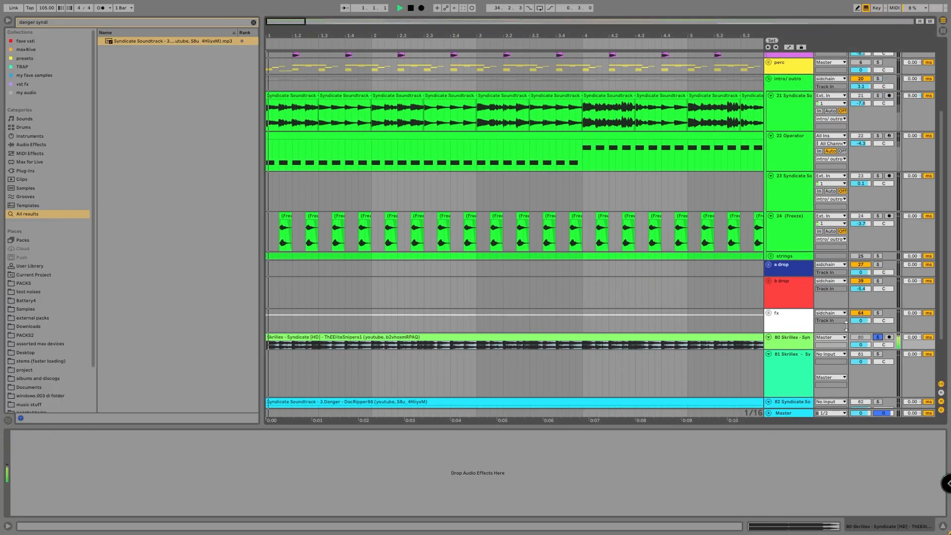
key("space")
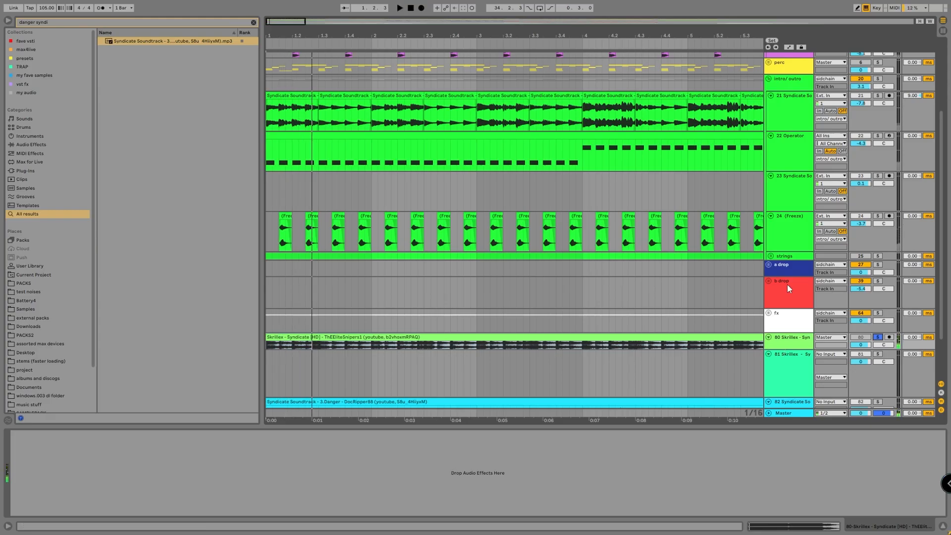
Deactivate all the devices on track 21 Syndicate Soundtrack and open its first clip's warp settings.
left_click(296, 95)
scroll(719, 168, "up", 2)
left_click(798, 156)
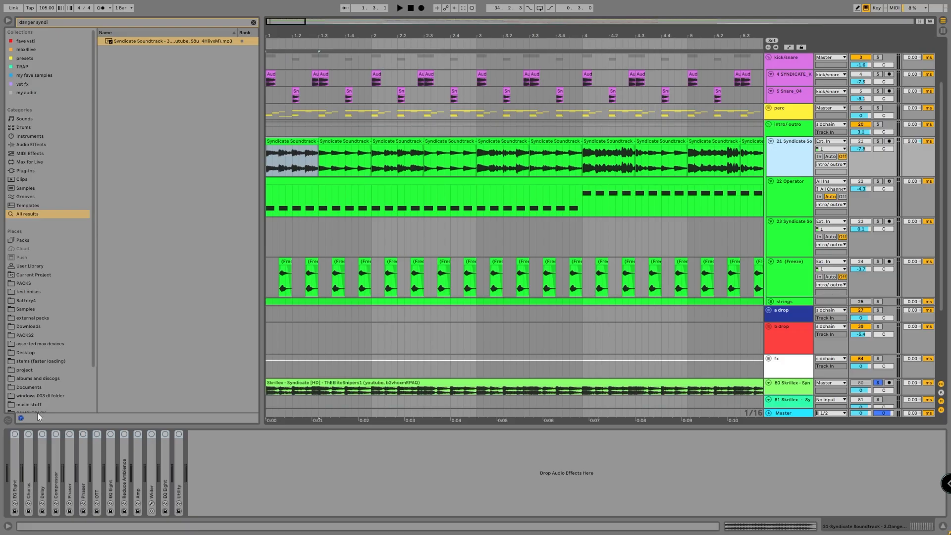
scroll(335, 364, "up", 2)
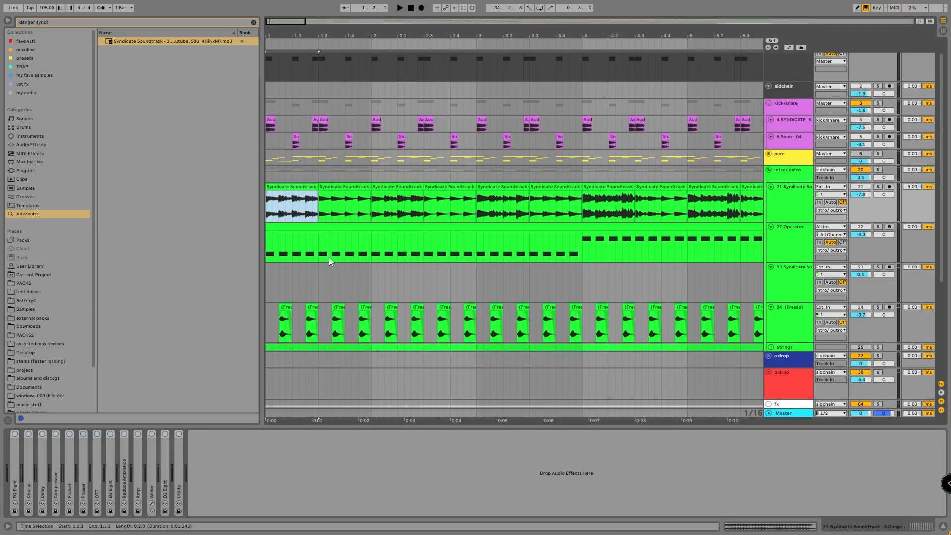
double_click(280, 198)
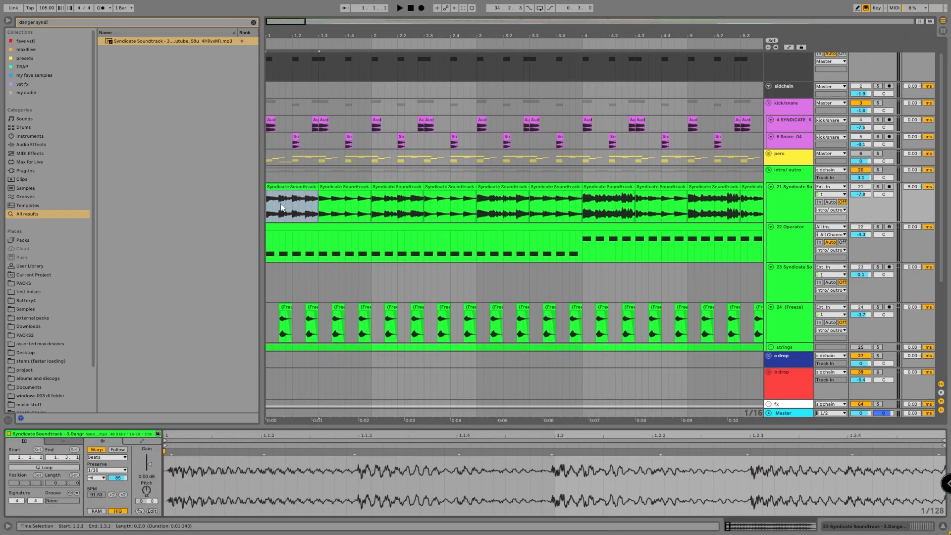
Solo track 21 and play its first two clips without effects, comparing their warp settings.
left_click(878, 187)
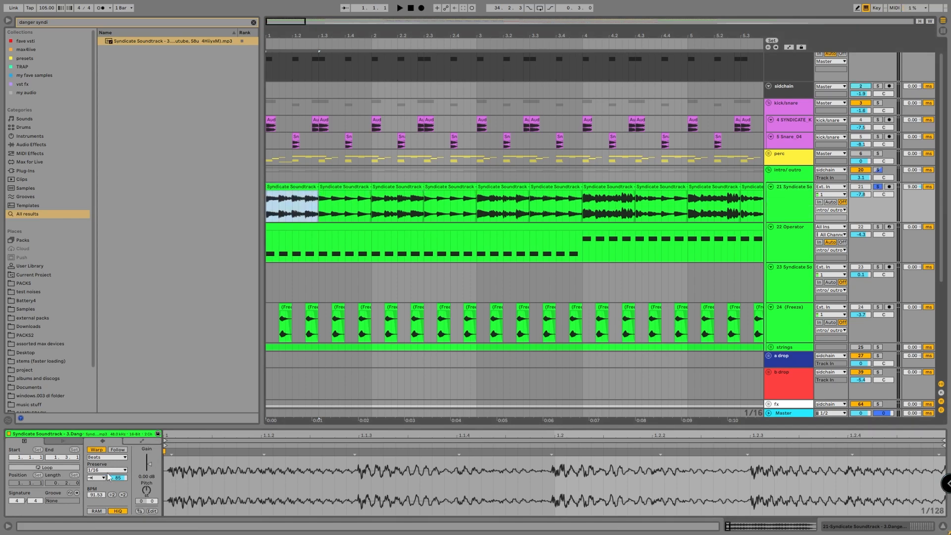
left_click(325, 187)
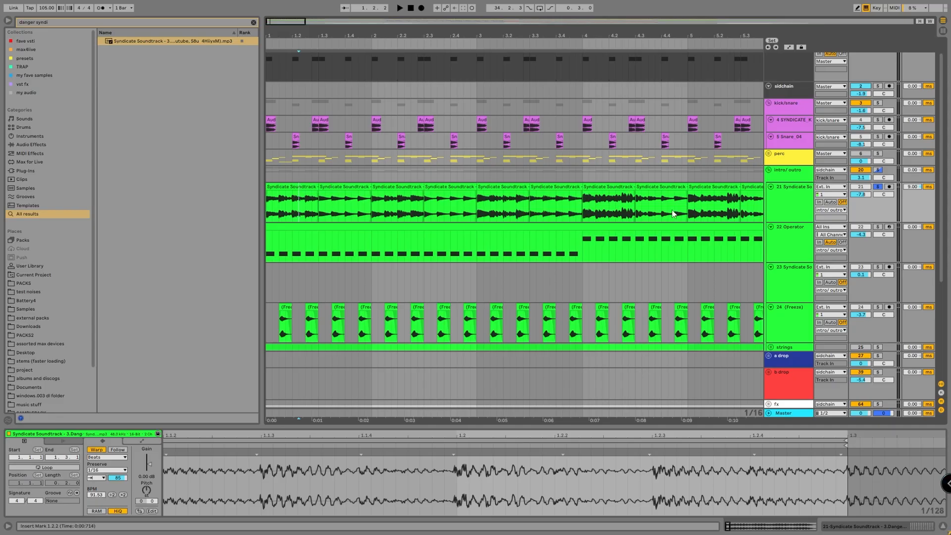
left_click(295, 187)
key("space")
left_click(376, 189, "shift")
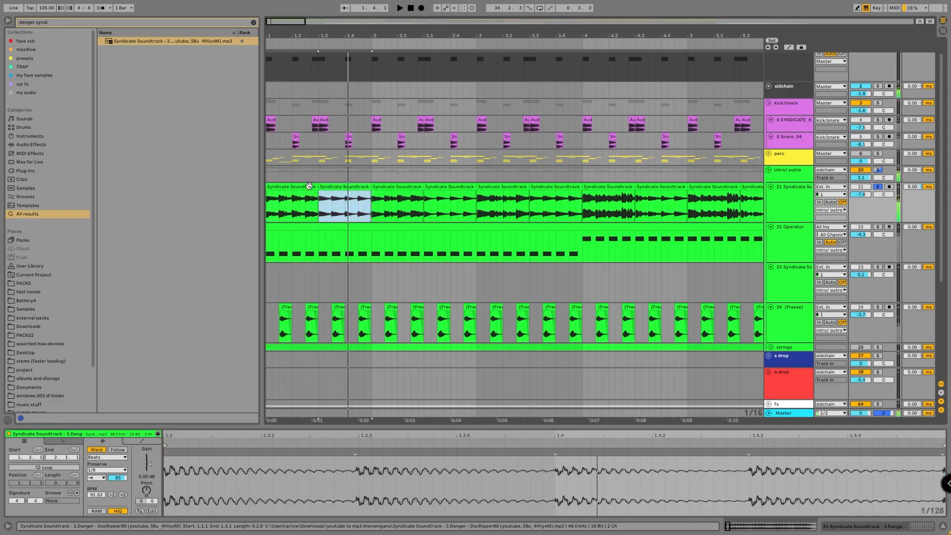
key("space")
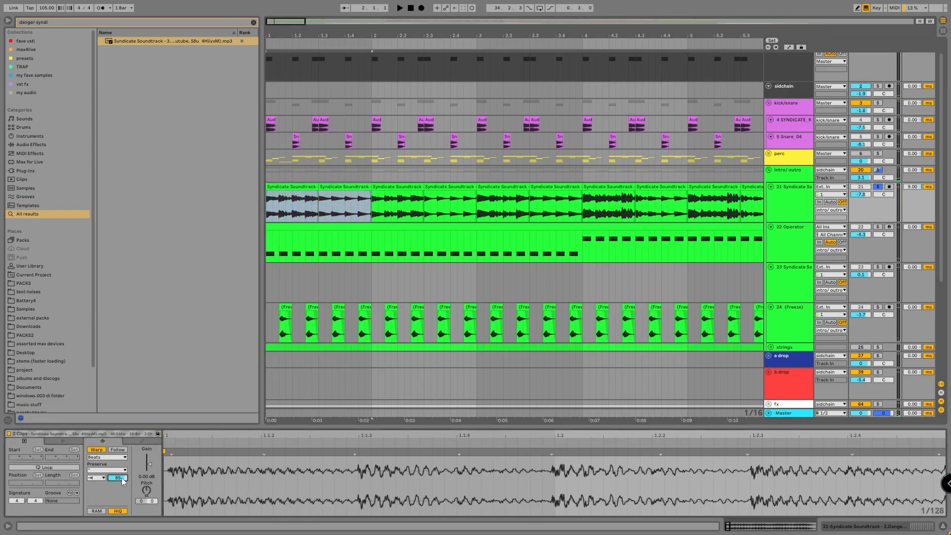
Try a transient envelope of 0 on the first two clips, play them, undo the change and play again.
key("space")
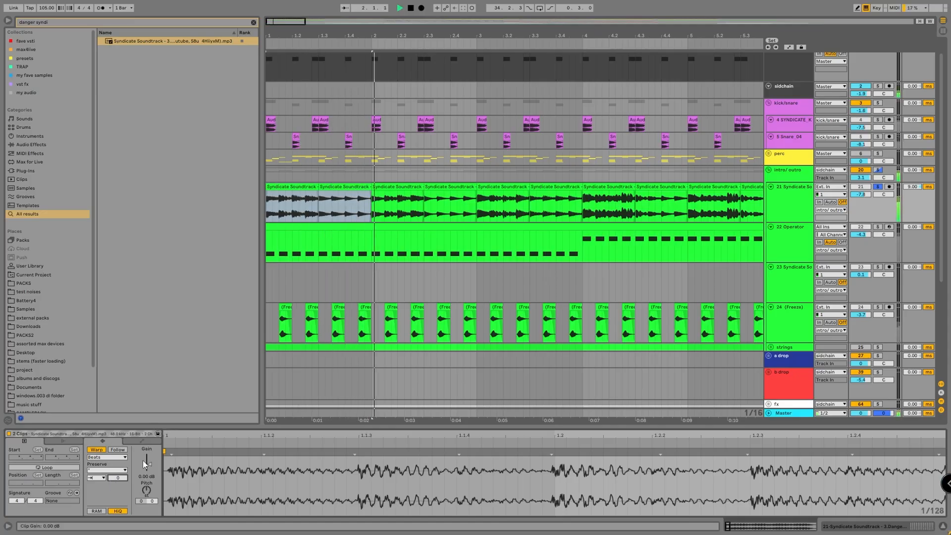
key("space")
key("ctrl+z")
key("space")
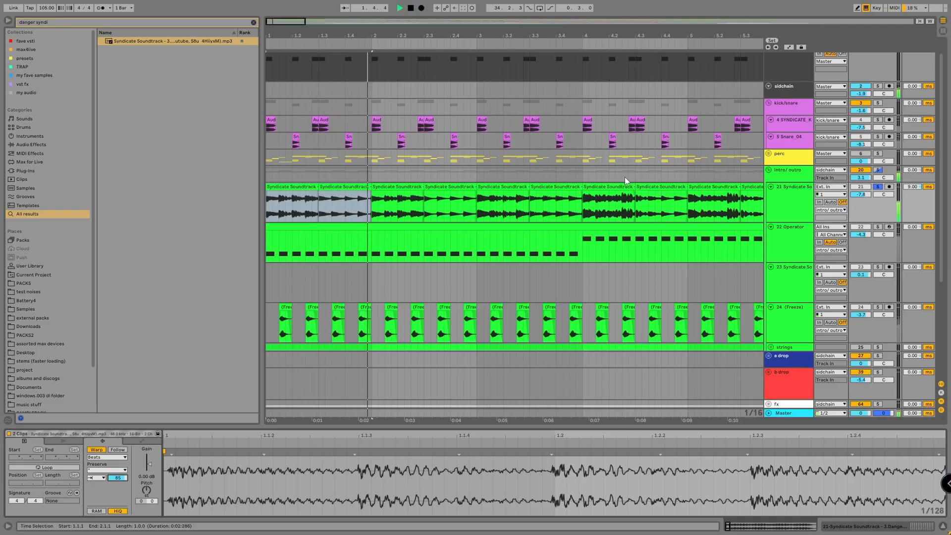
Show track 21's device chain, reactivate EQ Eight, Chorus, Delay, Compressor and both Phasers, and unfold the EQ Eight and Compressor.
key("space")
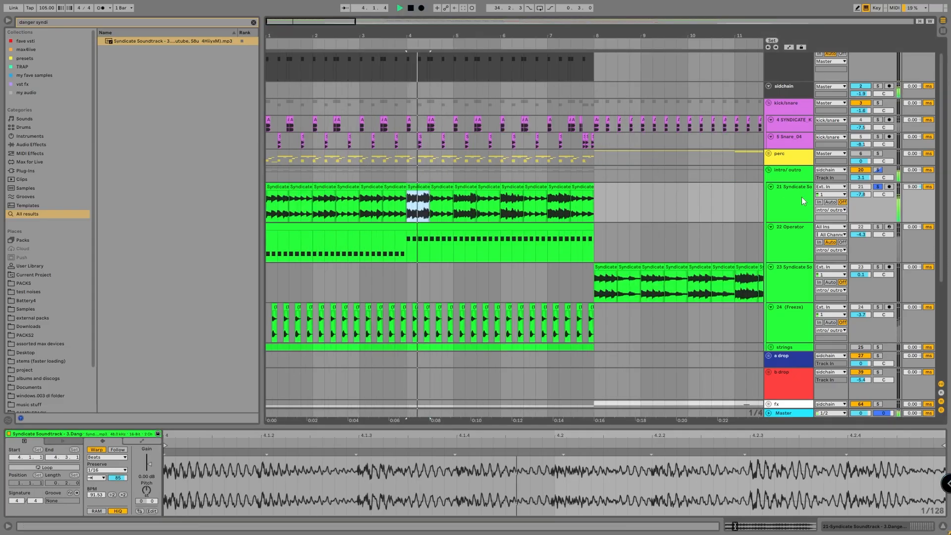
key("shift+Tab")
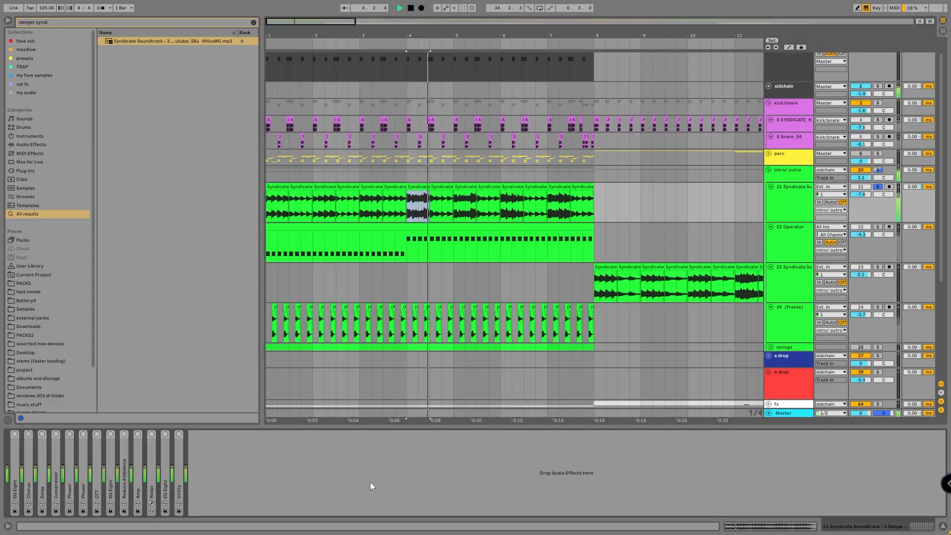
left_click(17, 464)
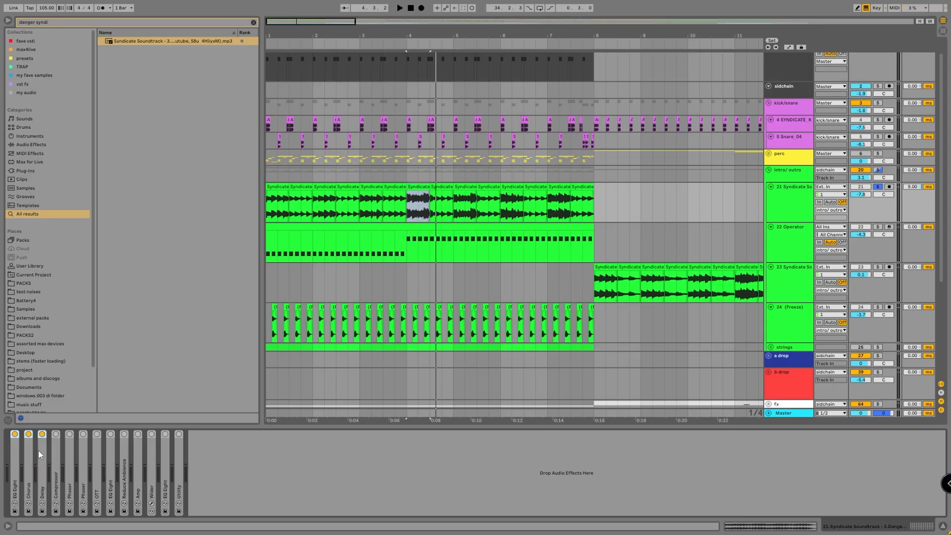
double_click(18, 465)
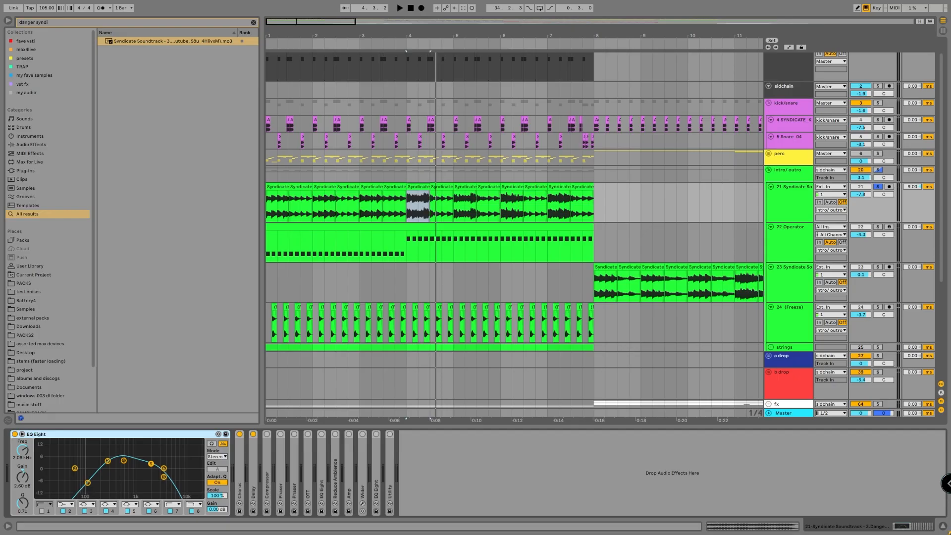
double_click(265, 446)
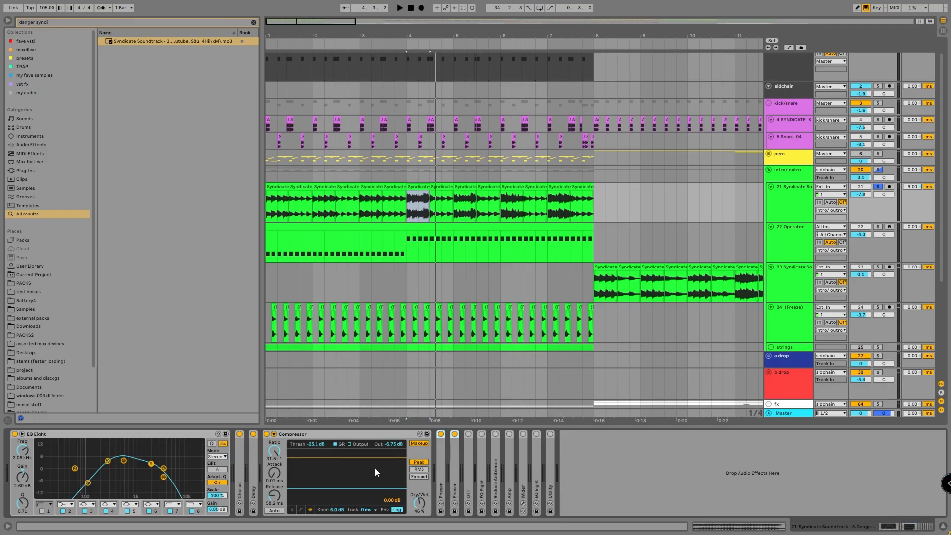
Reactivate track 21's OTT, second EQ Eight and Reduce Ambience while playing the clip at bar 4.
key("space")
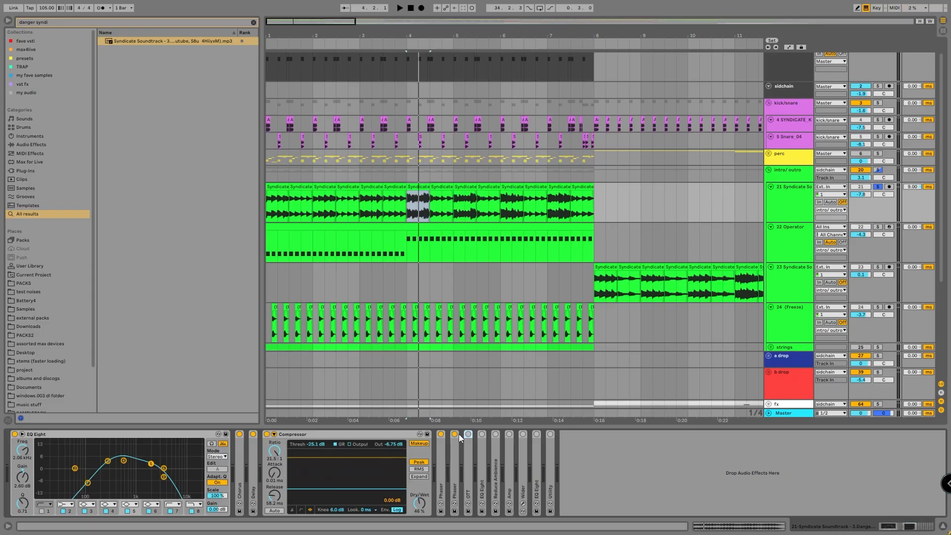
double_click(482, 446)
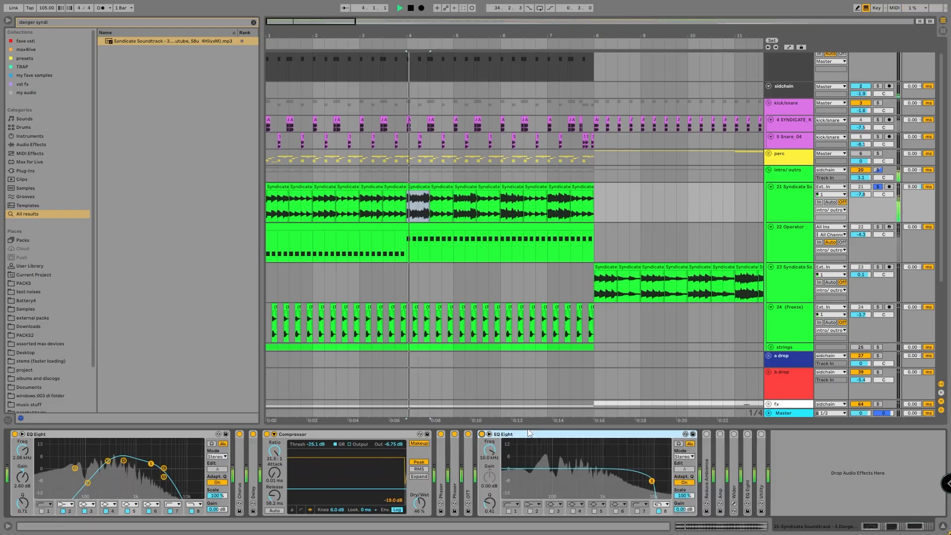
left_click(706, 433)
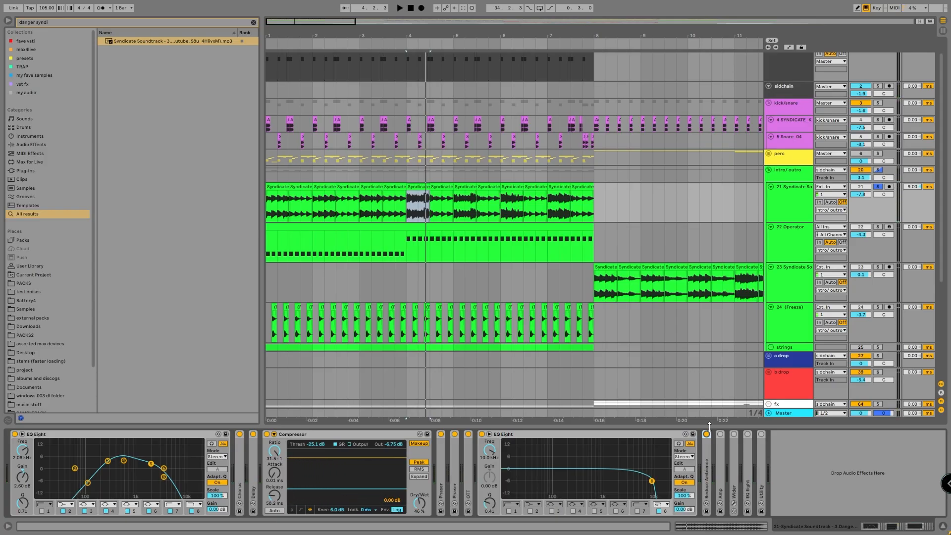
Unfold and reactivate track 21's Amp, fold the second EQ Eight, and play the track from bar 3.
left_click(373, 219)
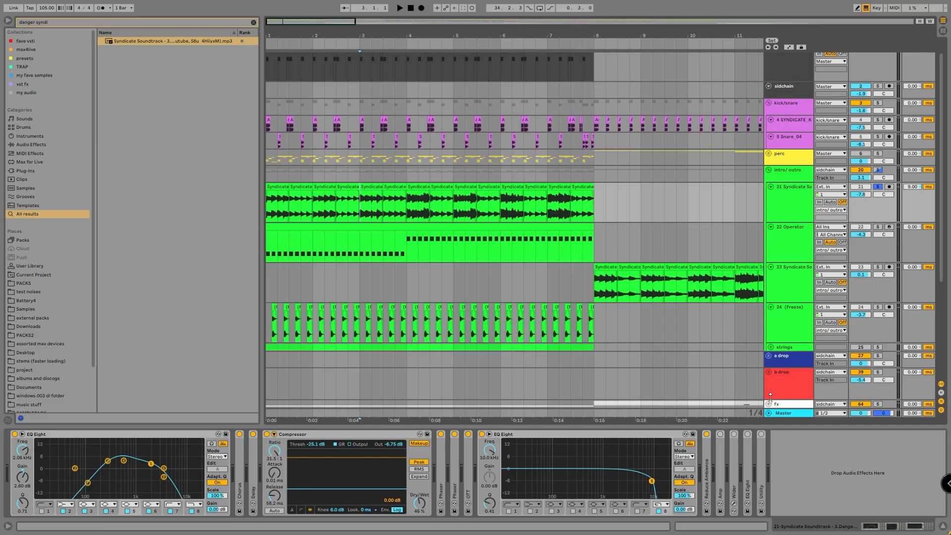
double_click(721, 450)
left_click(530, 436)
double_click(531, 438)
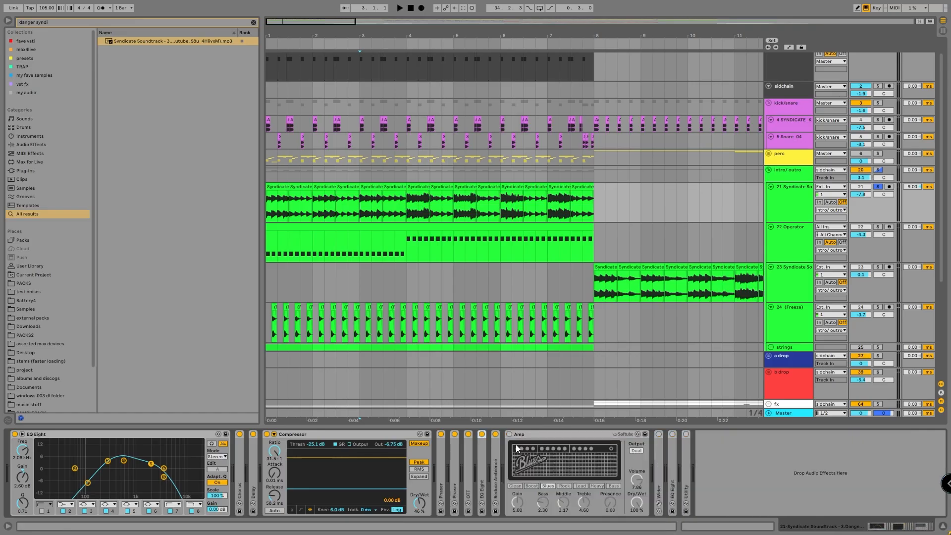
left_click(509, 434)
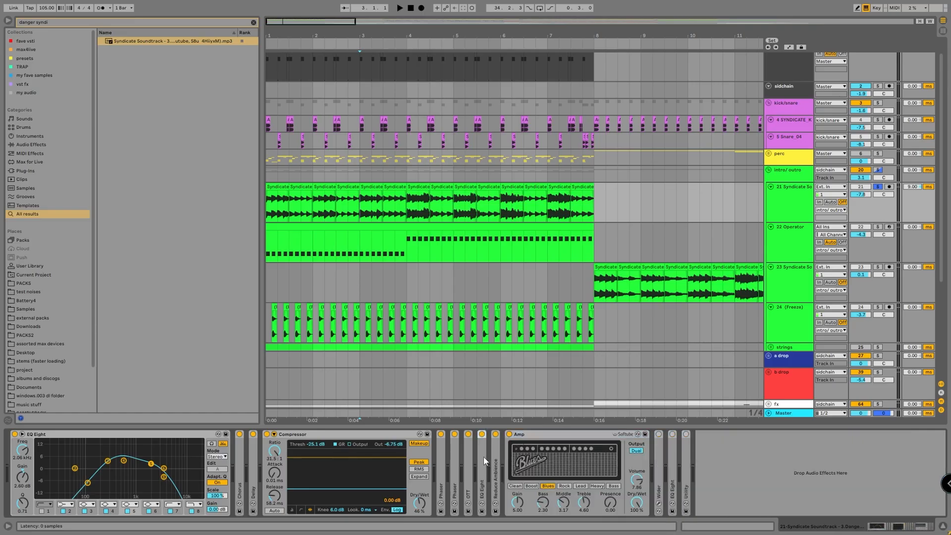
double_click(480, 459)
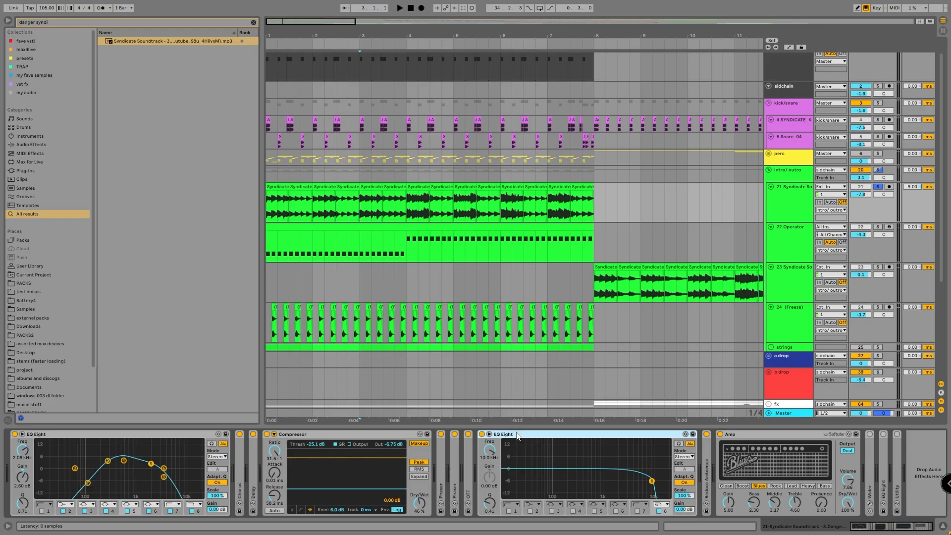
double_click(517, 435)
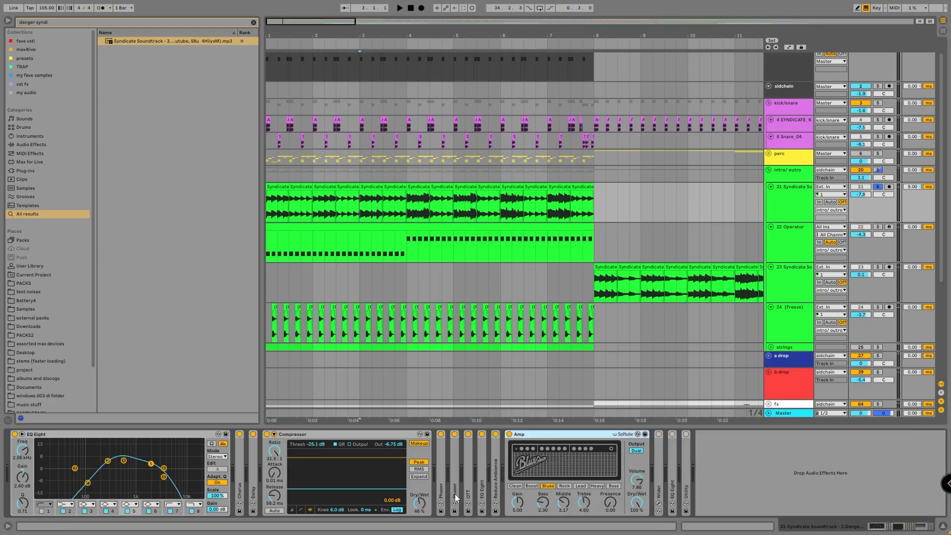
key("space")
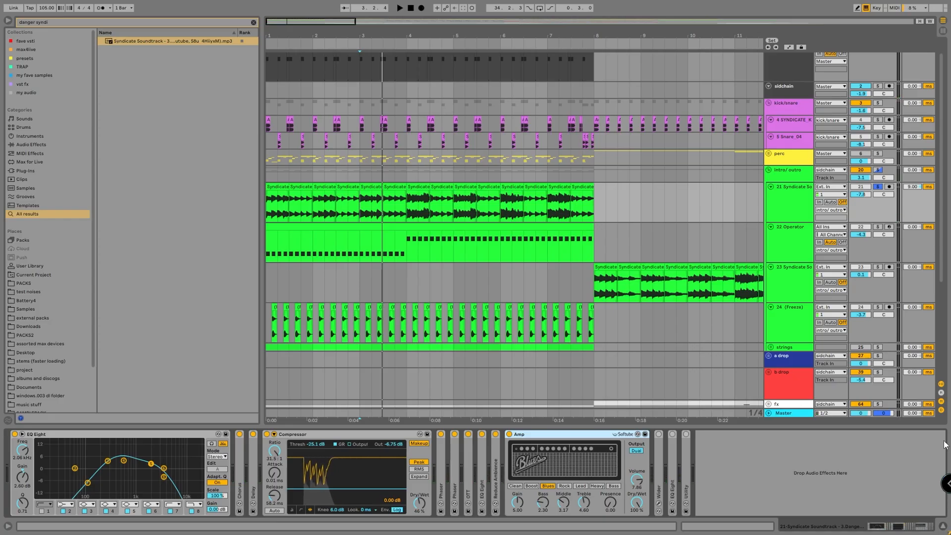
View the Wider plug-in, reactivate it and the last EQ Eight on track 21, and leave only that EQ unfolded in place of Amp.
left_click(658, 477)
double_click(658, 477)
left_click(675, 433)
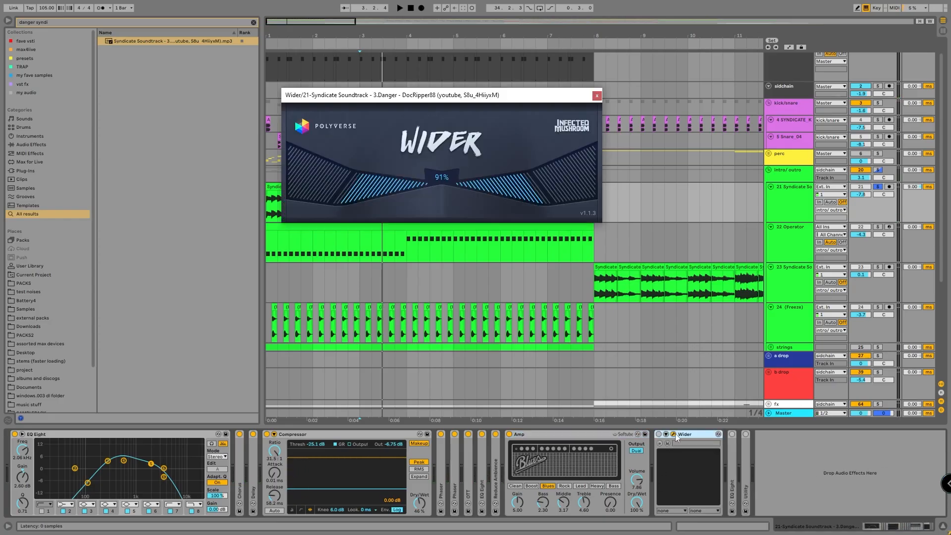
left_click(674, 434)
left_click(659, 434)
double_click(732, 458)
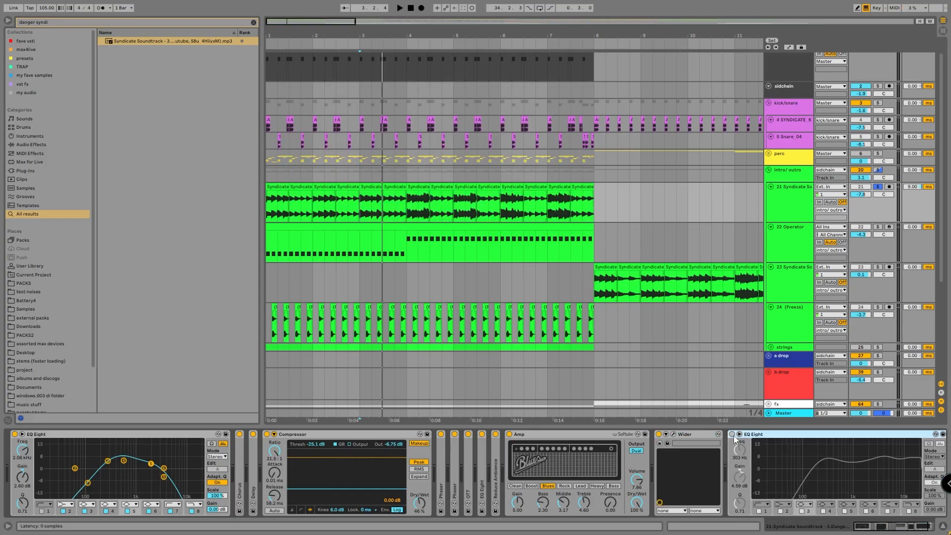
left_click(733, 434)
double_click(689, 435)
double_click(607, 435)
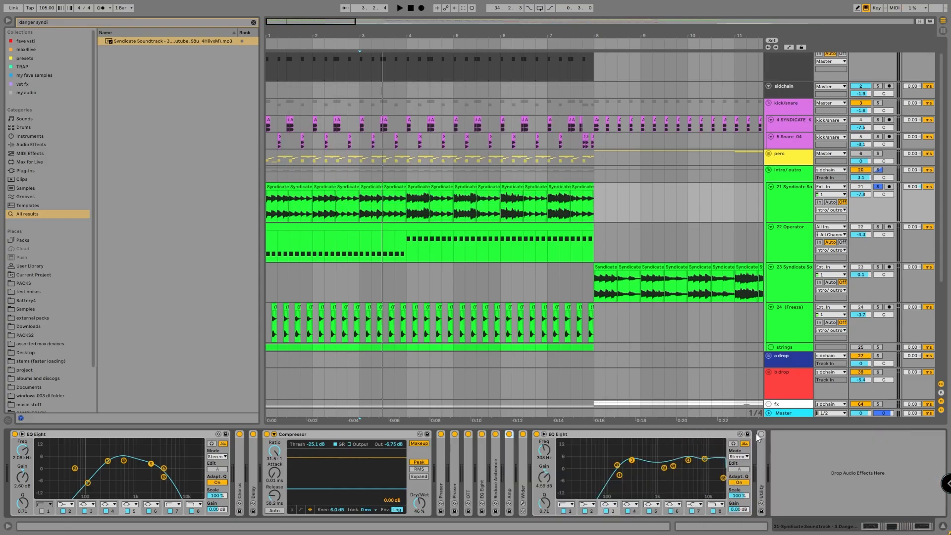
Unfold and reactivate the Utility at the end of track 21's chain and play the track.
double_click(760, 455)
left_click(762, 435)
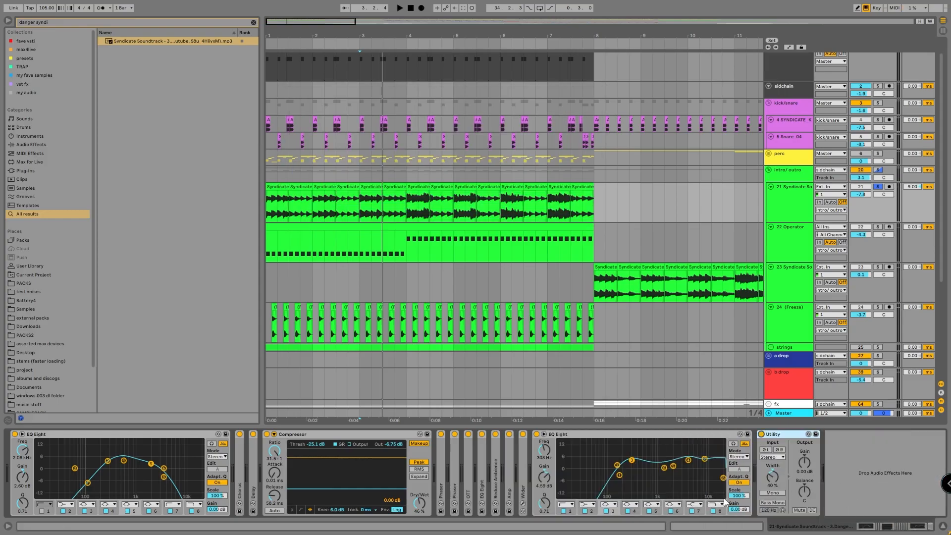
key("space")
Solo track 23 and play its first Syndicate Soundtrack clip from bar 8.
scroll(595, 183, "down", 3)
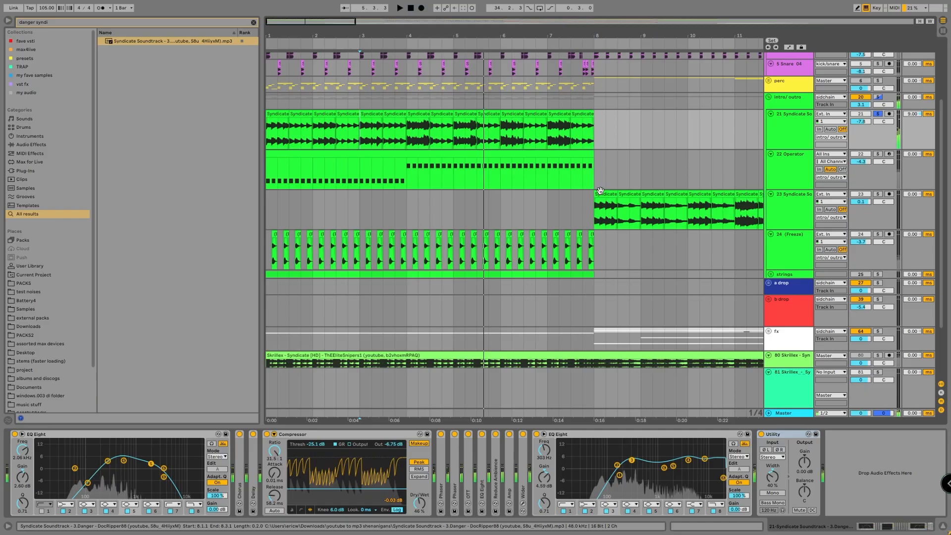
left_click(605, 213)
key("space")
left_click(812, 209)
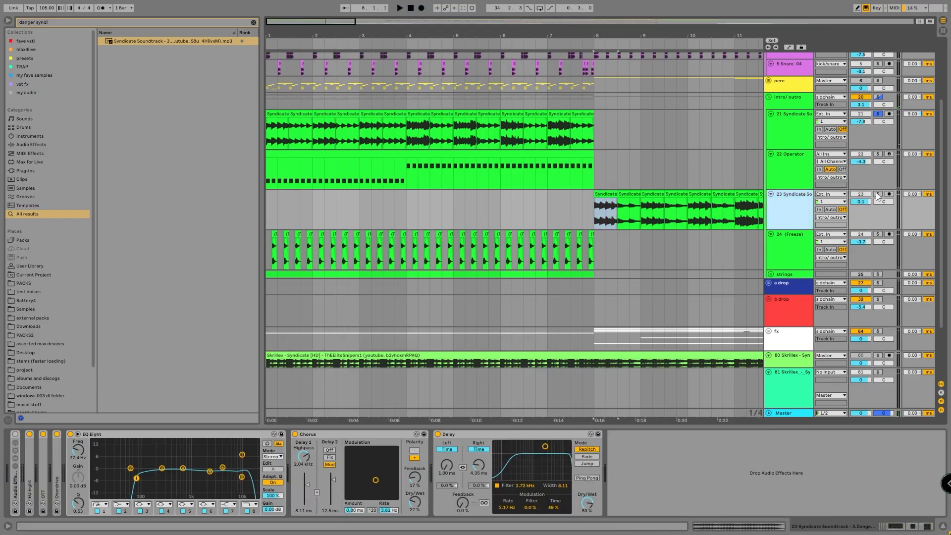
left_click(878, 195)
left_click(605, 208)
key("space")
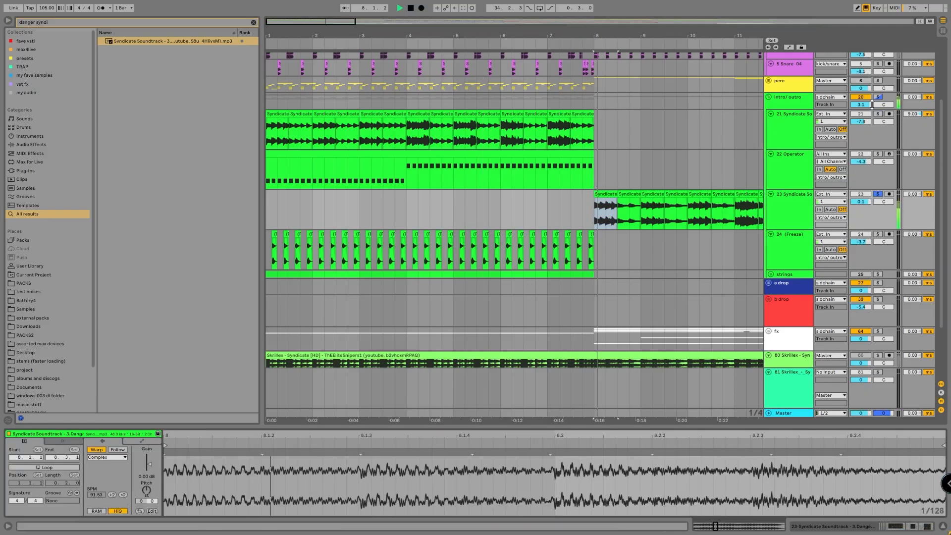
Replay track 23's opening from bar 8 and compare the clip settings of its first and second clips.
left_click(625, 194)
left_click(606, 194)
key("space")
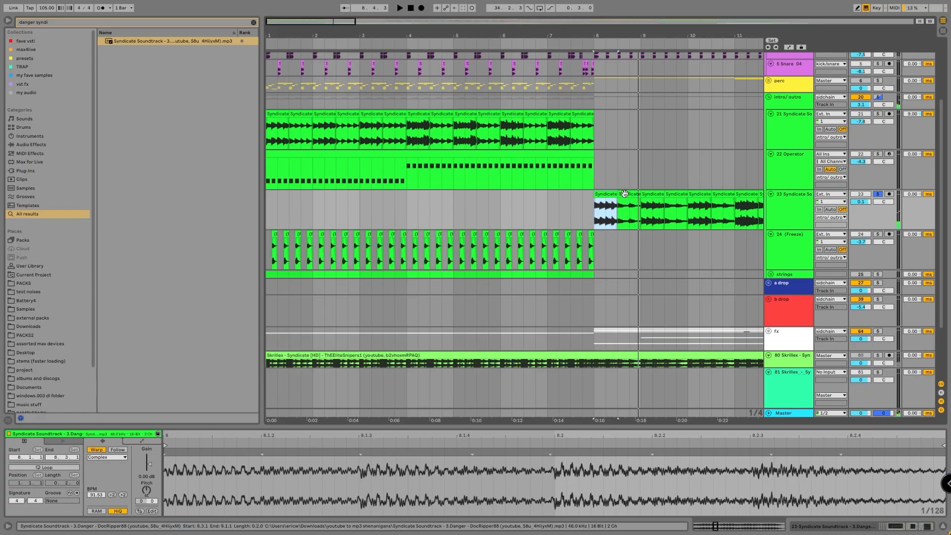
left_click(625, 194)
left_click(610, 192)
key("space")
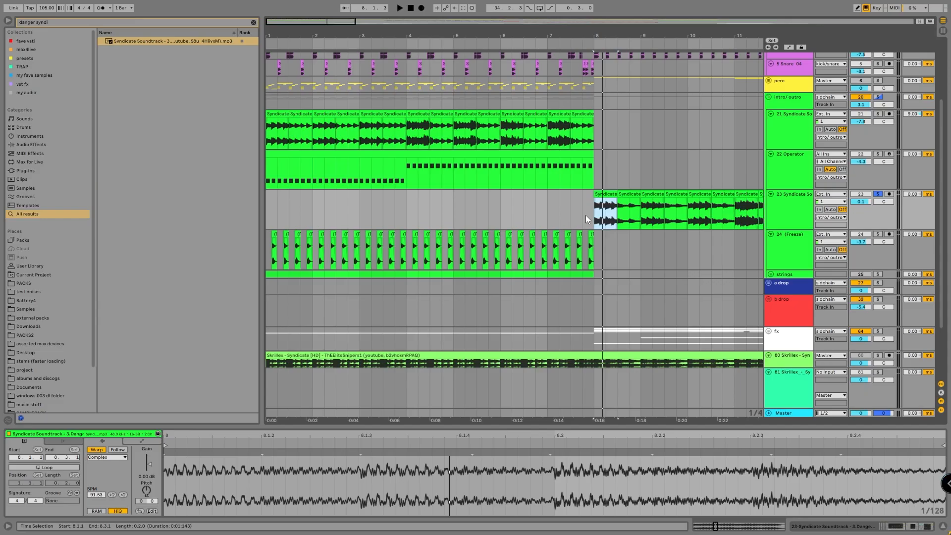
left_click(631, 194)
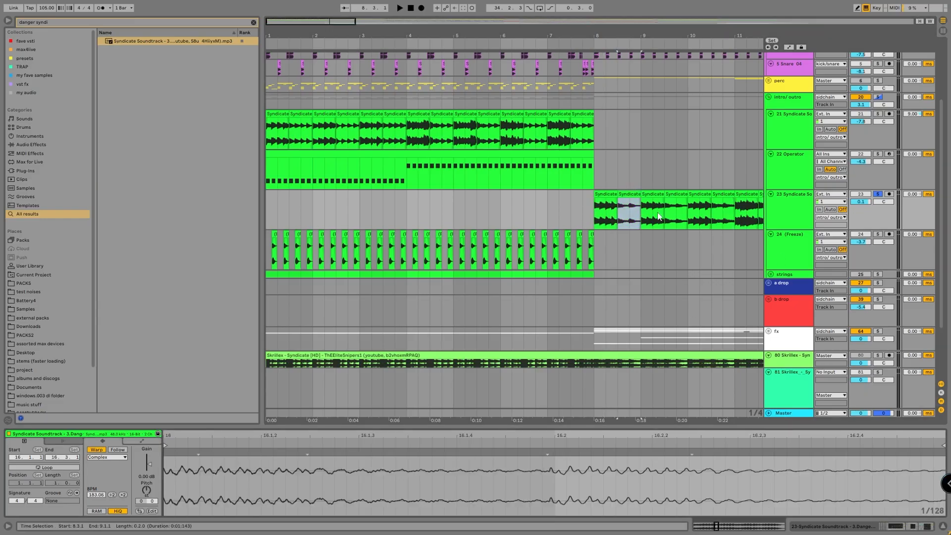
Try extending track 23's first clip over the second up to bar 9, and restore the original second clip.
left_click_drag(618, 194, 641, 198)
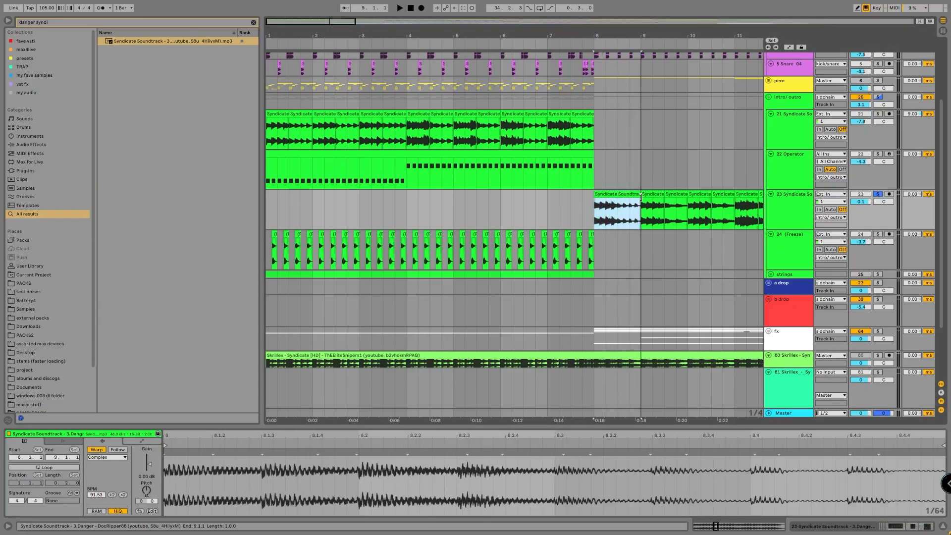
key("ctrl+z")
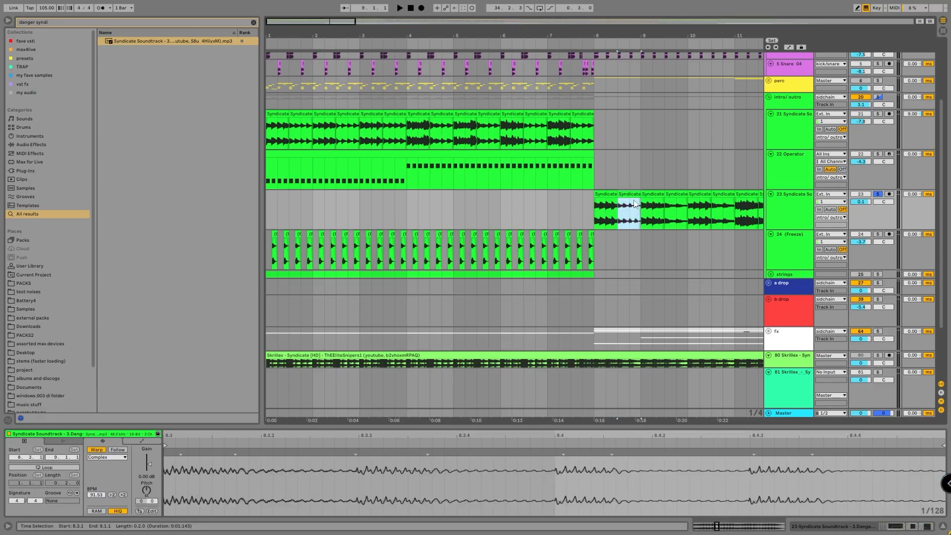
scroll(633, 210, "up", 3)
left_click(631, 209)
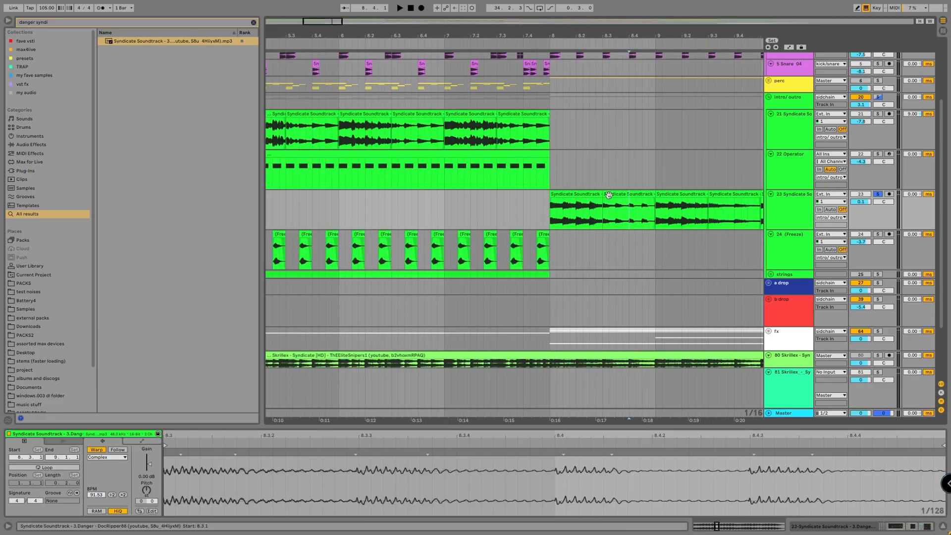
key("ctrl+e")
left_click_drag(626, 194, 654, 195)
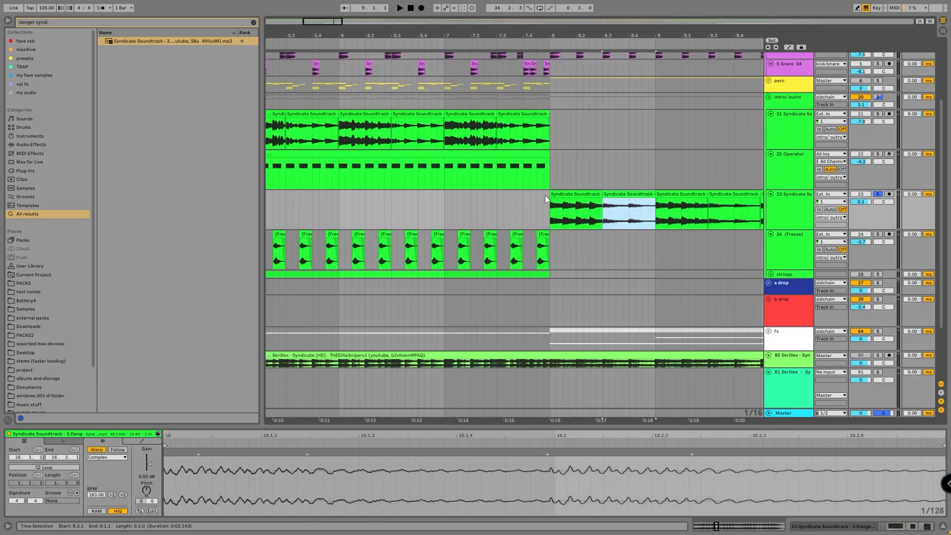
Solo the original Skrillex song on track 80 and play its section between 8.3 and bar 9.
scroll(625, 207, "up", 3)
scroll(732, 292, "down", 3)
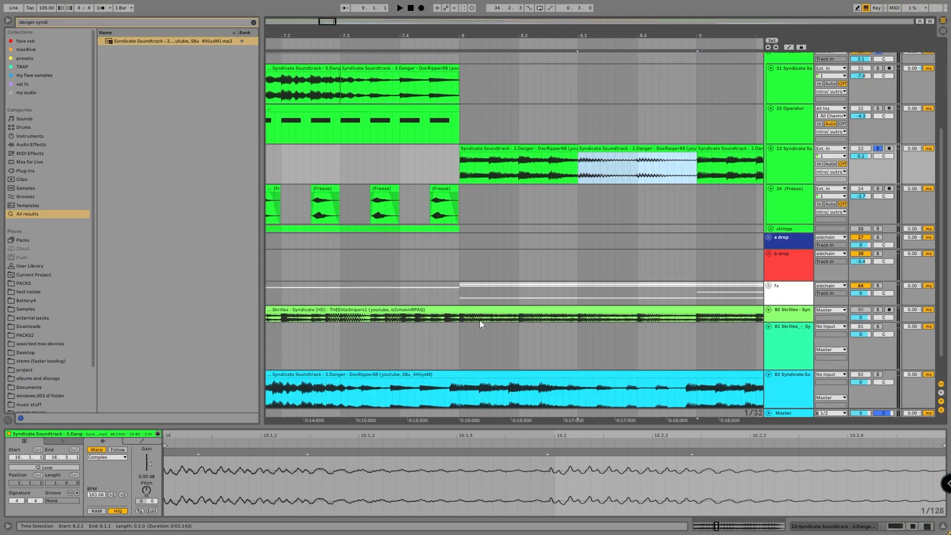
left_click(476, 318)
key("space")
left_click(878, 309)
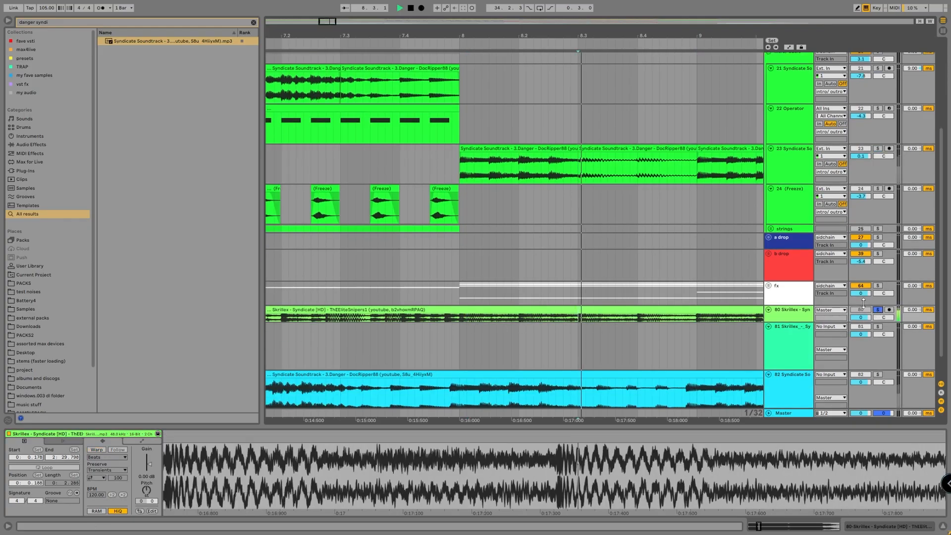
key("space")
left_click_drag(578, 315, 696, 319)
Try extending track 23's first clip to bar 9, audition it soloed from 8.2.3 and 8.3, and undo the extension.
left_click_drag(578, 148, 698, 148)
left_click(551, 166)
left_click(878, 149)
key("space")
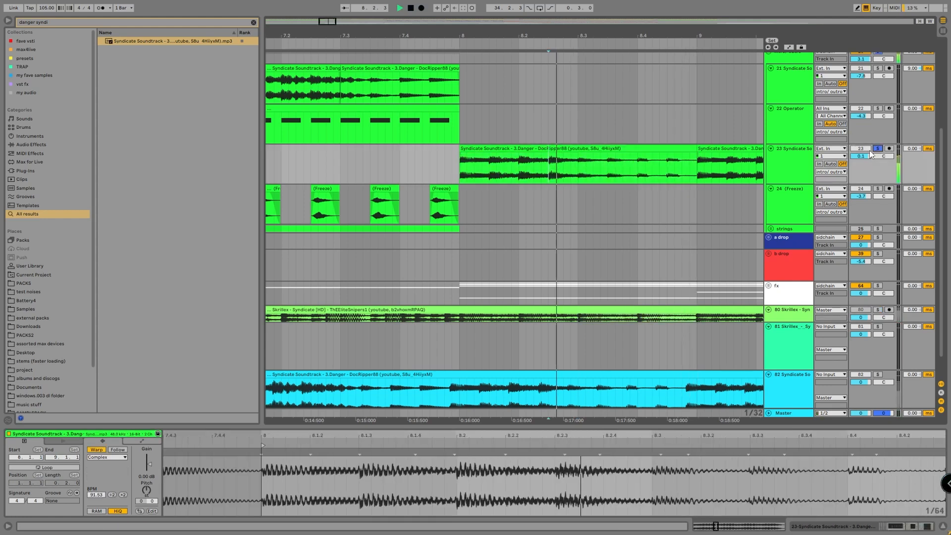
left_click(578, 168)
key("space")
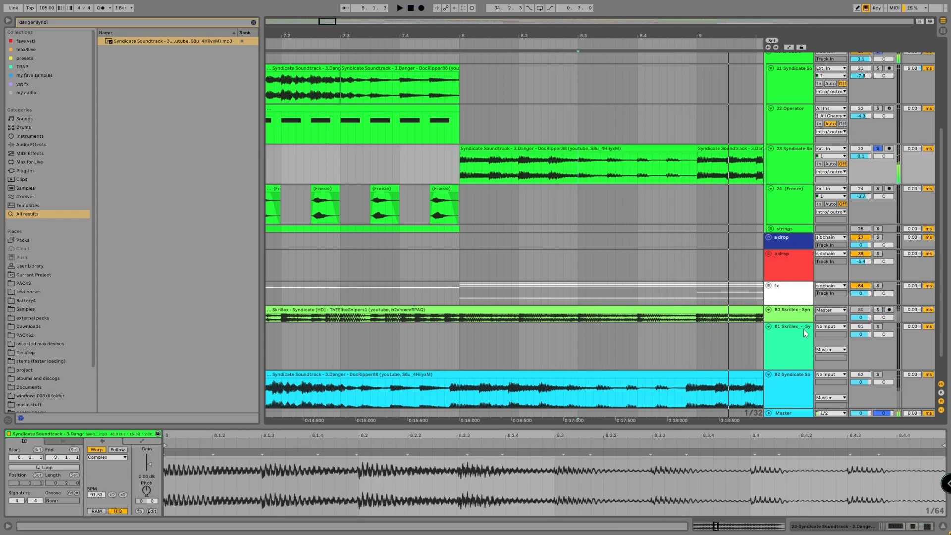
key("ctrl+z")
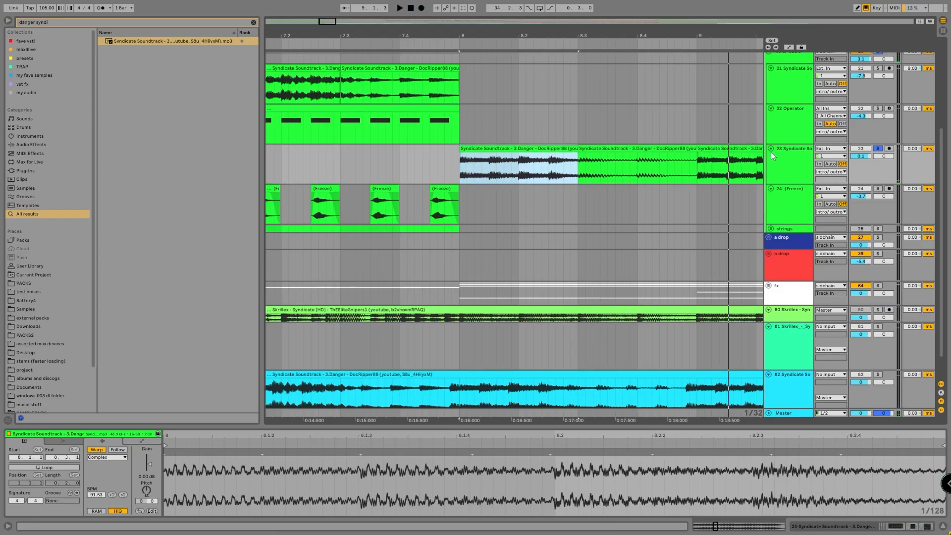
Show track 23's device chain, unfold its first EQ Eight and the Overdrive, and play the clip at bar 8.
left_click(784, 151)
double_click(29, 484)
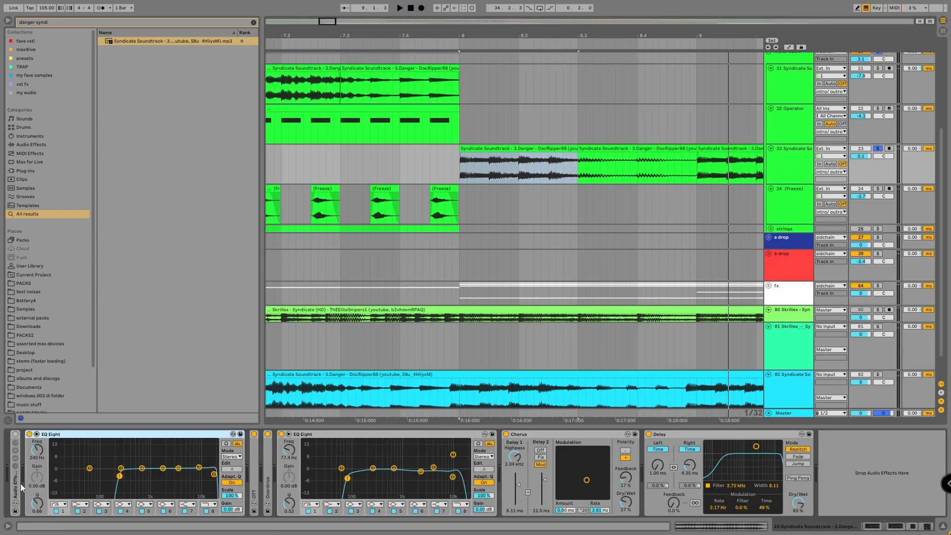
left_click(520, 148)
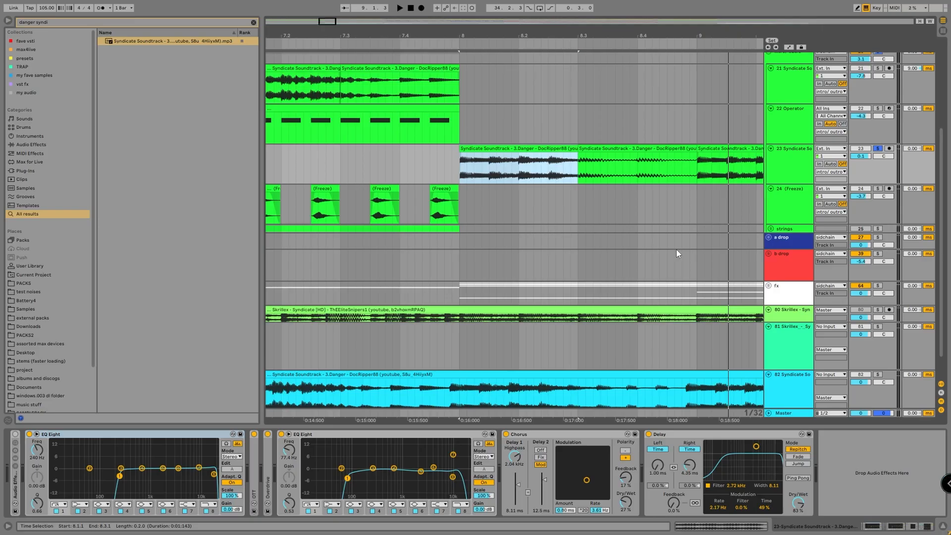
double_click(268, 462)
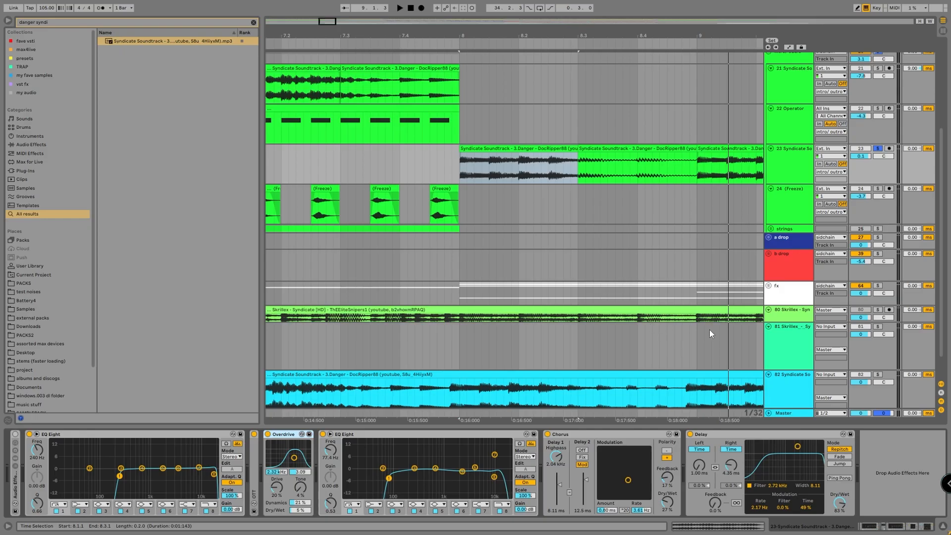
key("space")
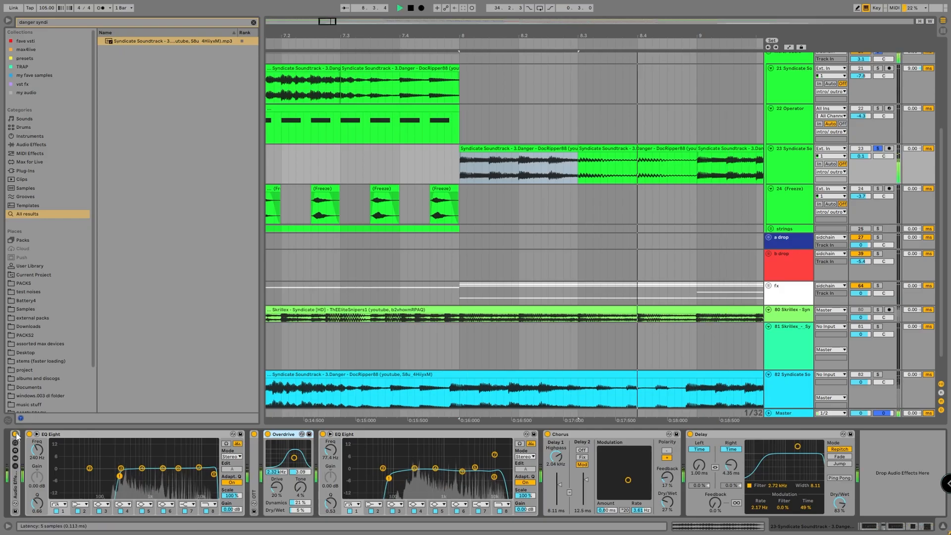
Unfold track 23's Audio Effect Rack and audition its Reduce Ambience chain soloed.
double_click(16, 486)
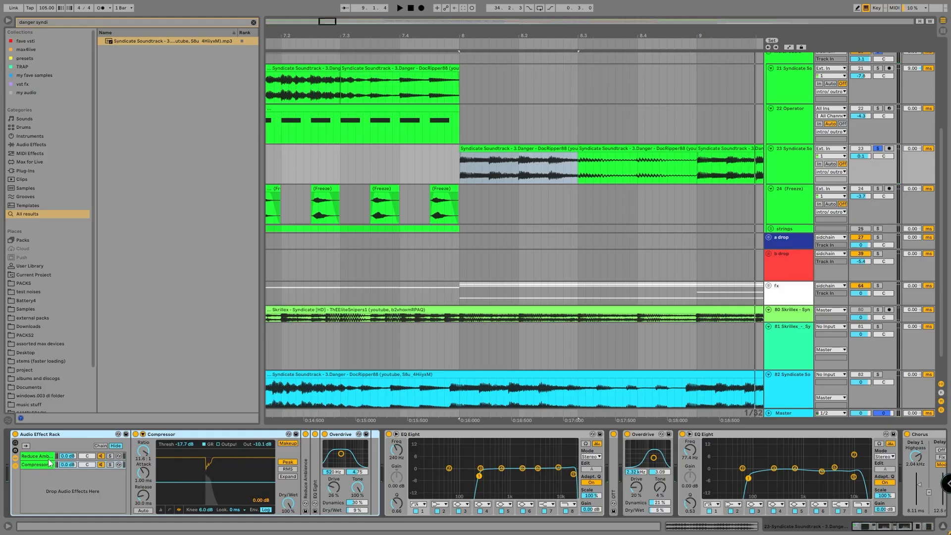
left_click(49, 460)
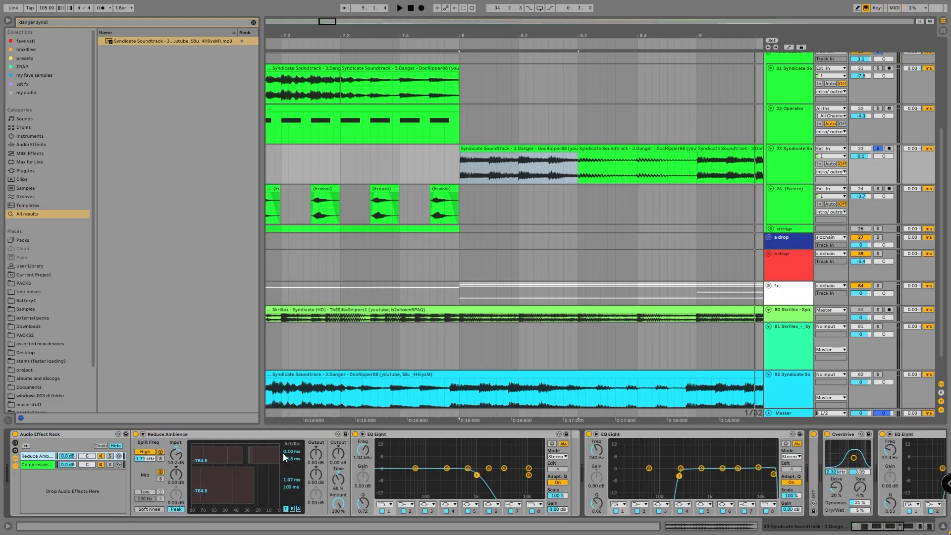
left_click(237, 434)
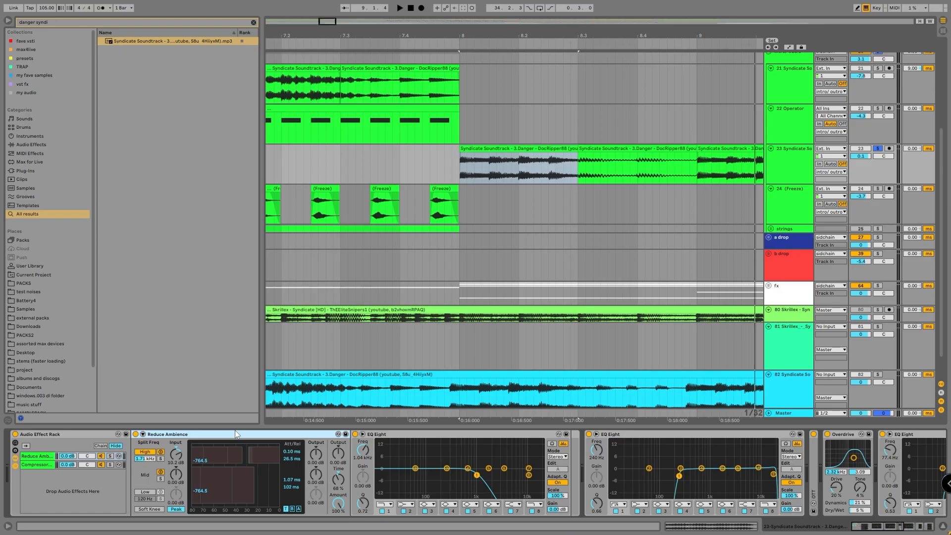
left_click(110, 457)
key("space")
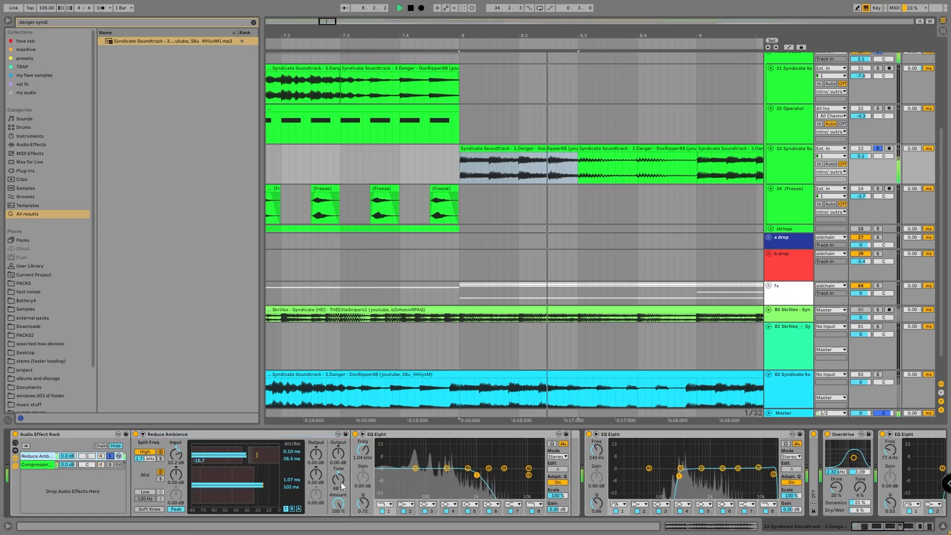
key("space")
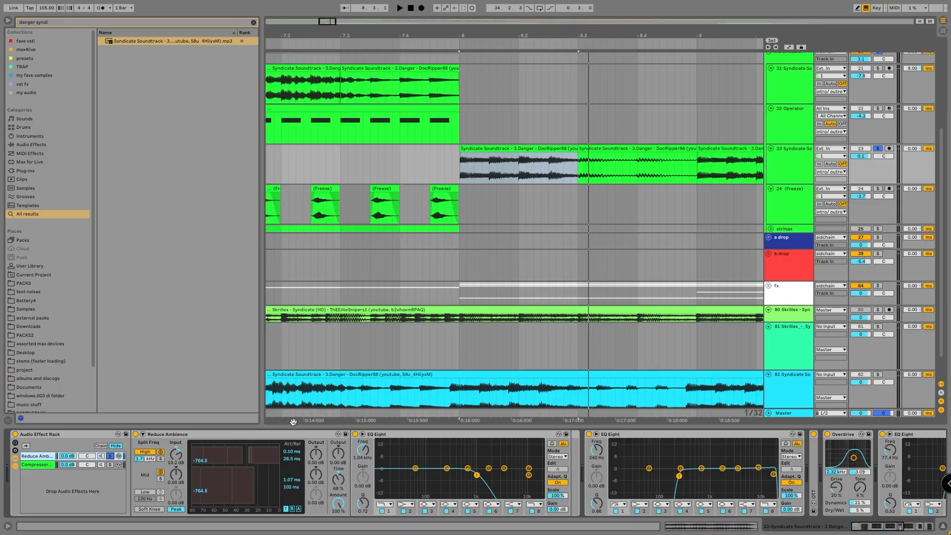
Solo the rack's Compressor chain, unfold its Reduce Ambience and EQ Eight, and audition the chain.
left_click(159, 434)
left_click(106, 465)
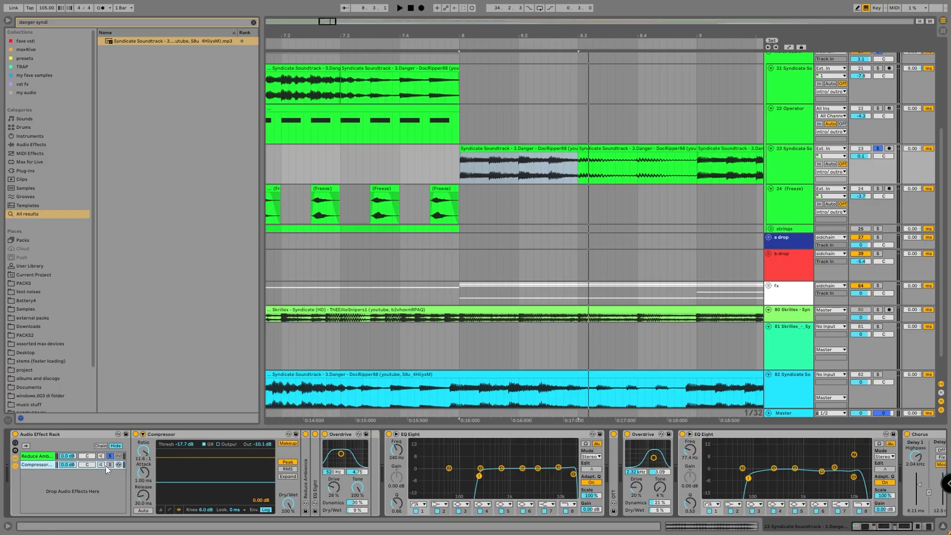
left_click(175, 435)
double_click(307, 443)
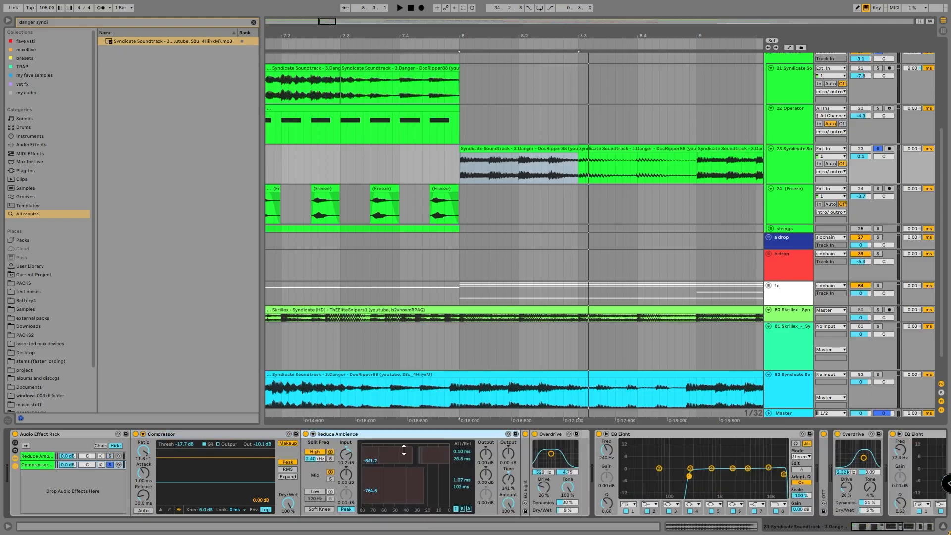
double_click(526, 453)
key("space")
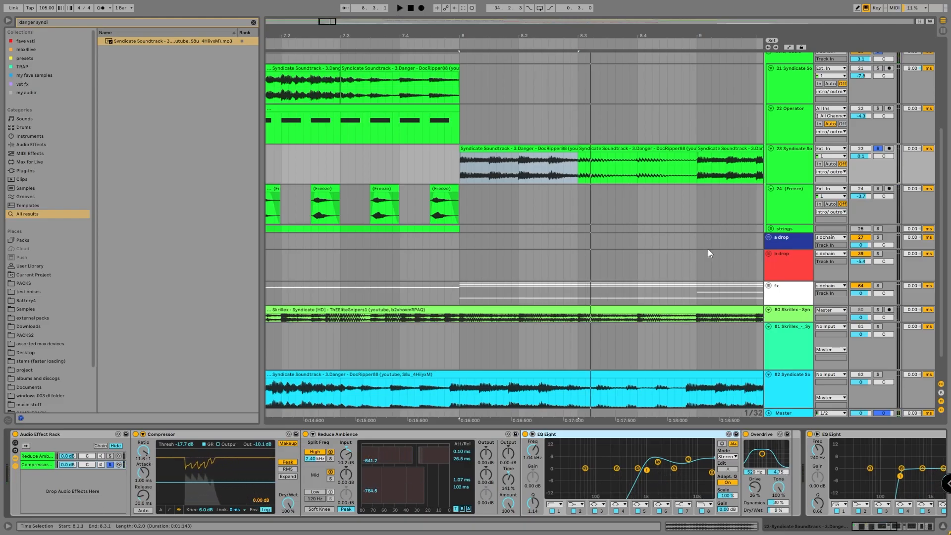
Unsolo the Compressor chain, fold the Audio Effect Rack, and play track 23 from bar 8.
left_click(111, 463)
double_click(81, 435)
key("space")
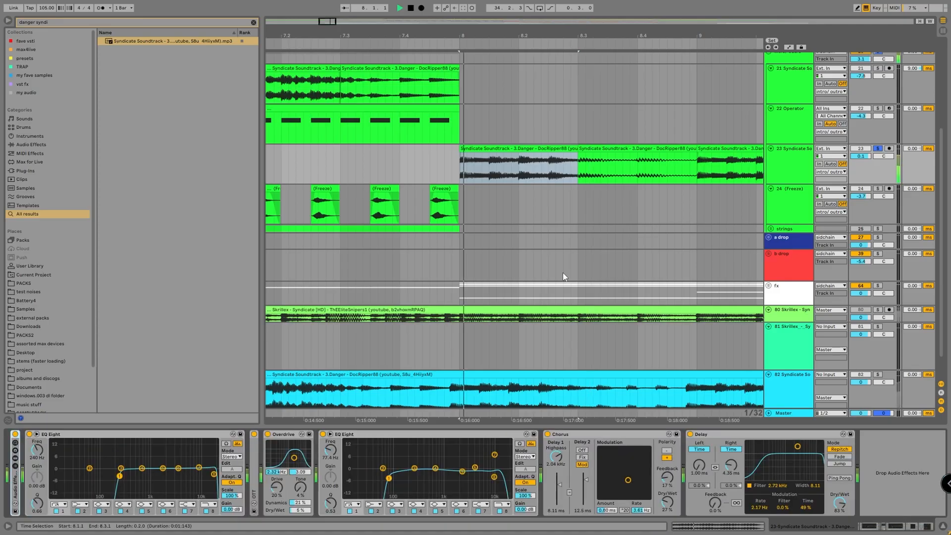
left_click(794, 174)
Turn off the track solos and play the full arrangement from bar 8.
scroll(721, 205, "down", 5)
scroll(727, 278, "up", 5)
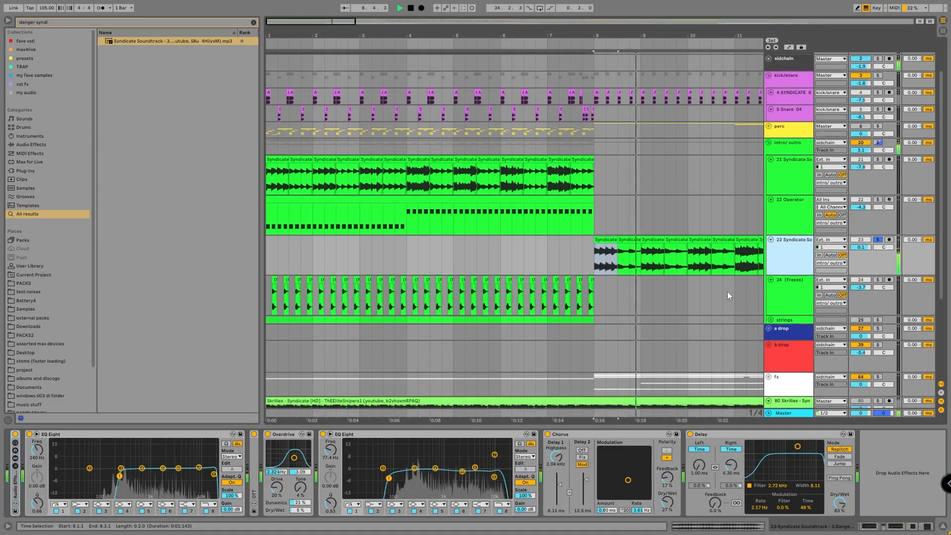
scroll(664, 241, "down", 3)
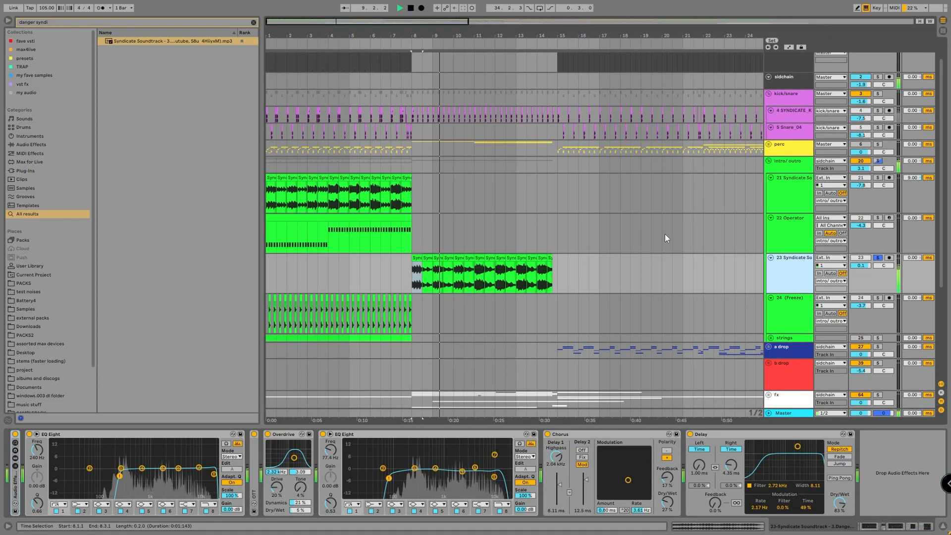
left_click(877, 144)
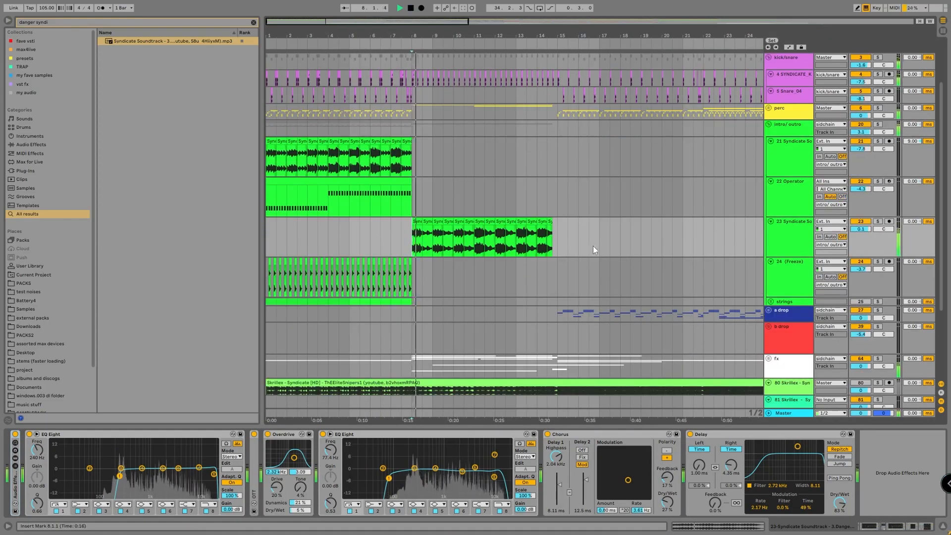
key("space")
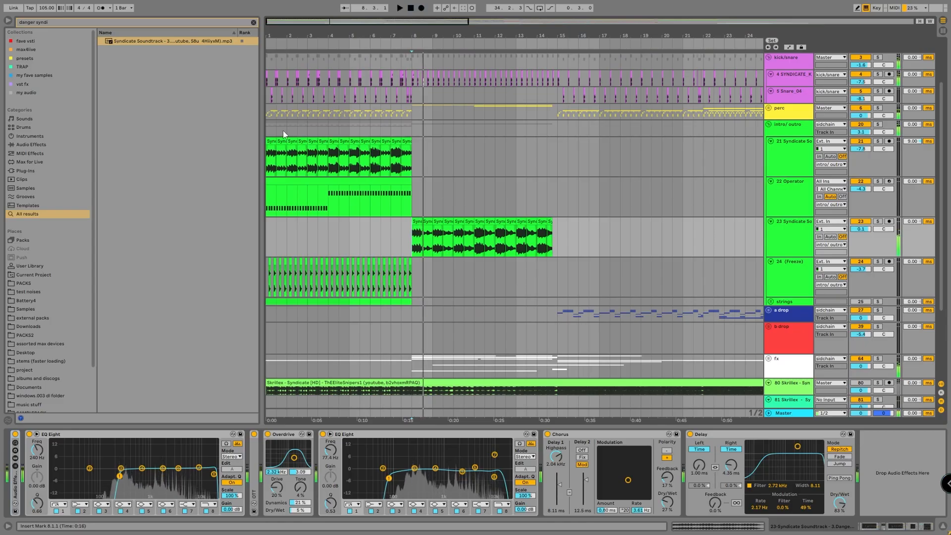
Play the full intro mix from track 21's first clip at bar 1 until just past bar 8.
left_click(272, 142)
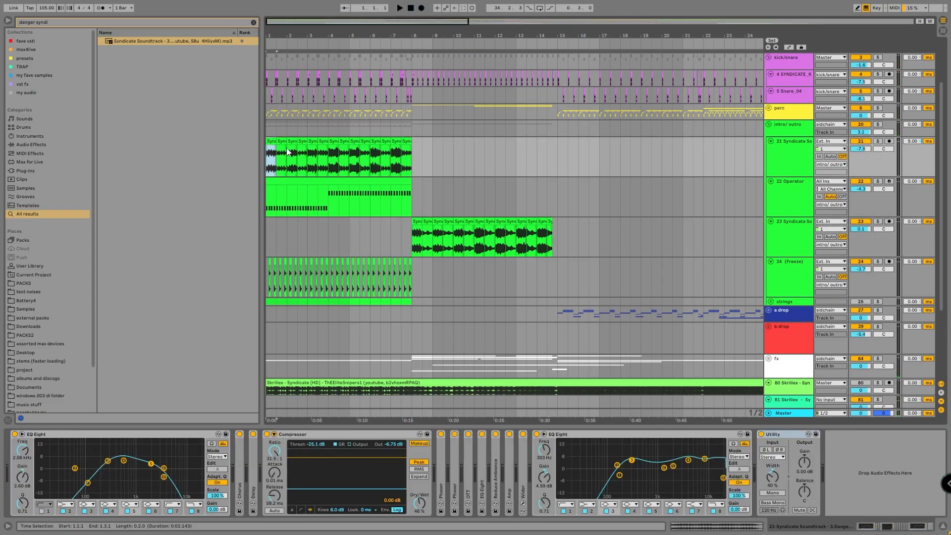
key("space")
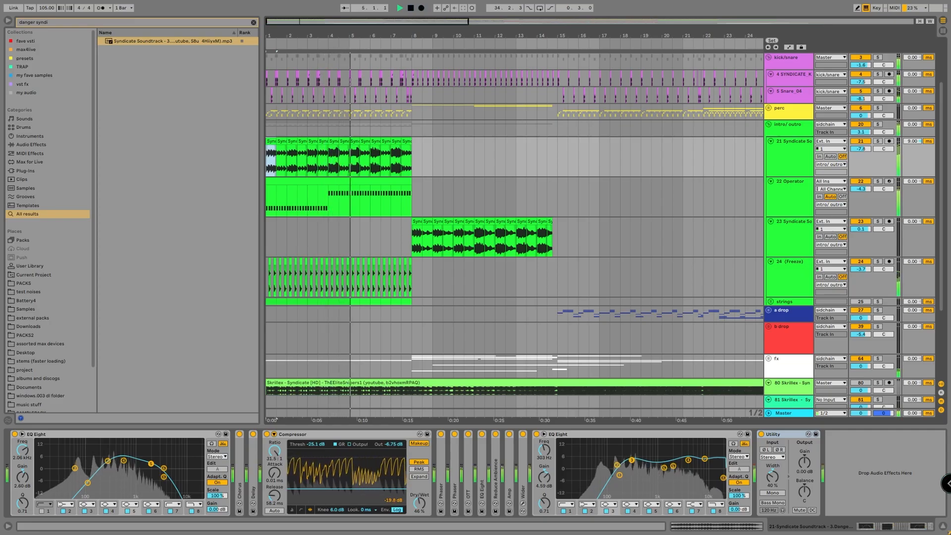
left_click(871, 490)
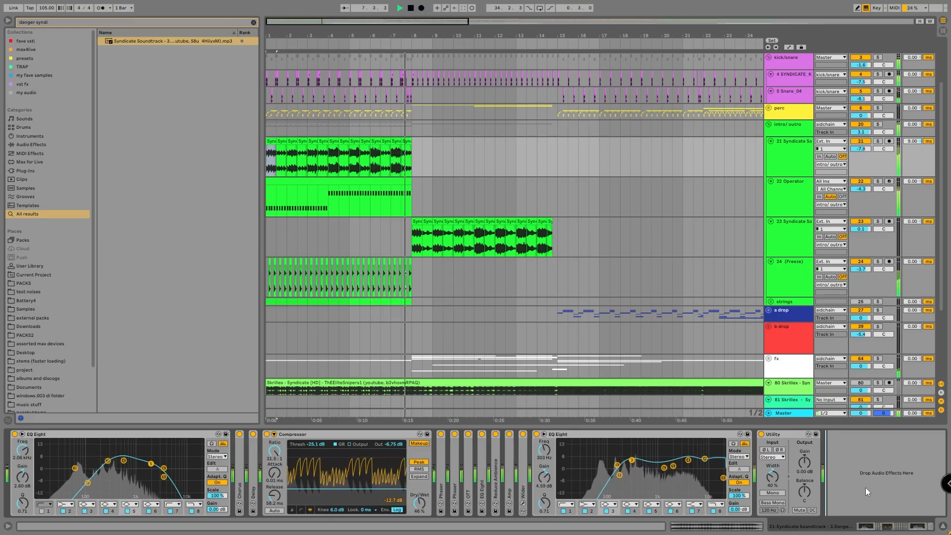
key("space")
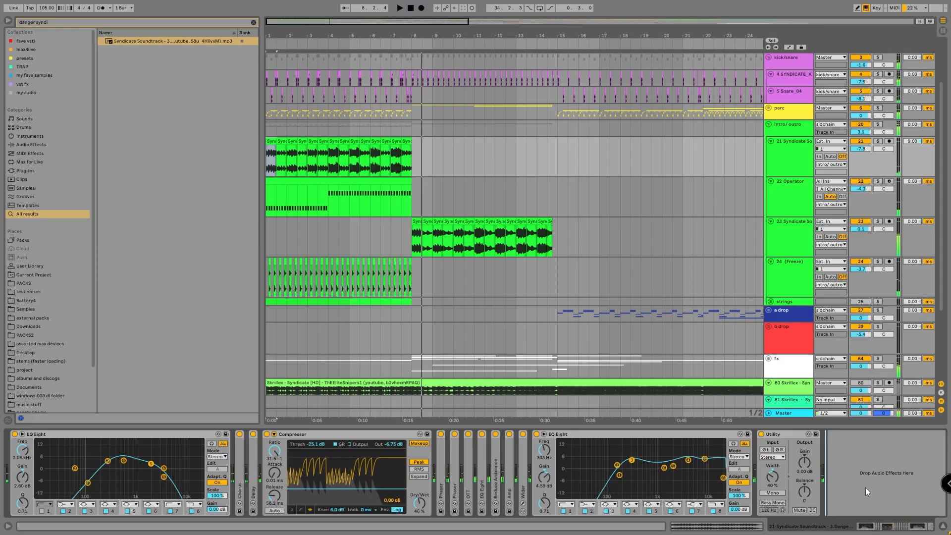